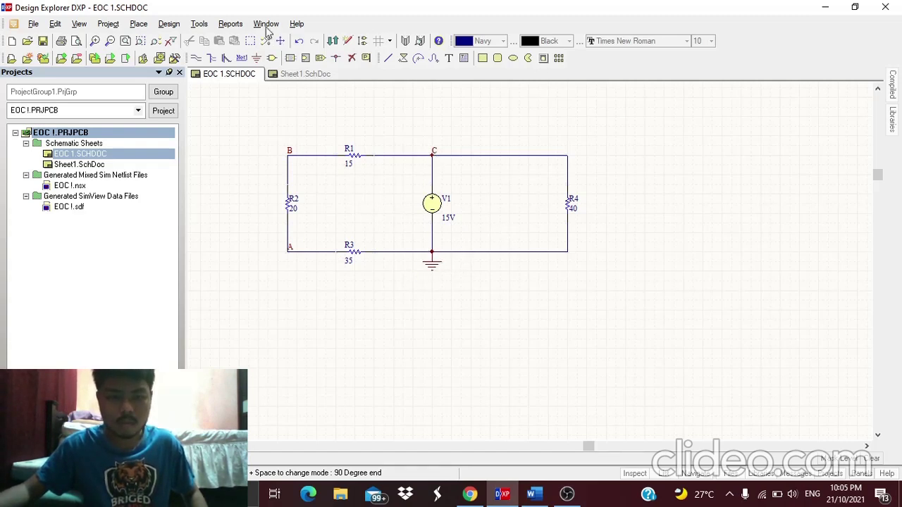
Run the mixed simulation of the EOC 1 schematic, checking the V1 DC sweep setup before accepting the analyses.
{"action": "left_click", "coordinate": [169, 24]}
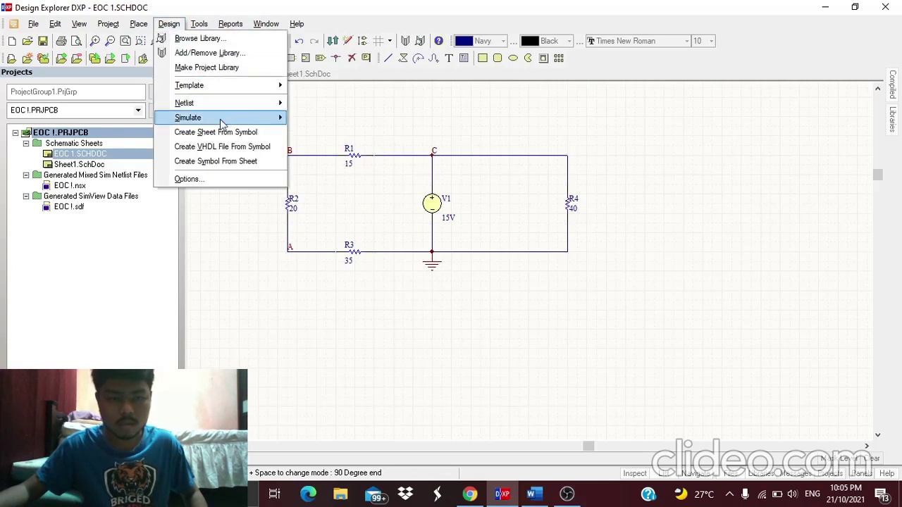
{"action": "mouse_move", "coordinate": [222, 123]}
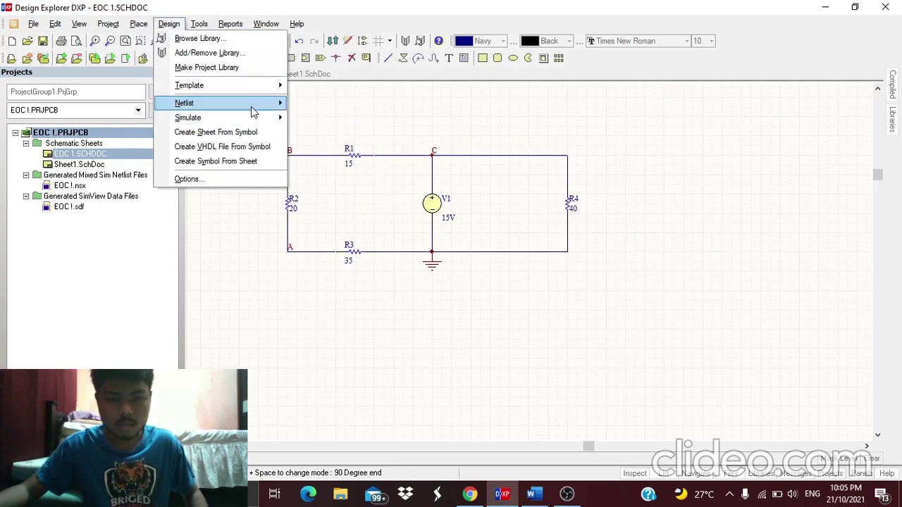
{"action": "mouse_move", "coordinate": [268, 118]}
{"action": "left_click", "coordinate": [314, 117]}
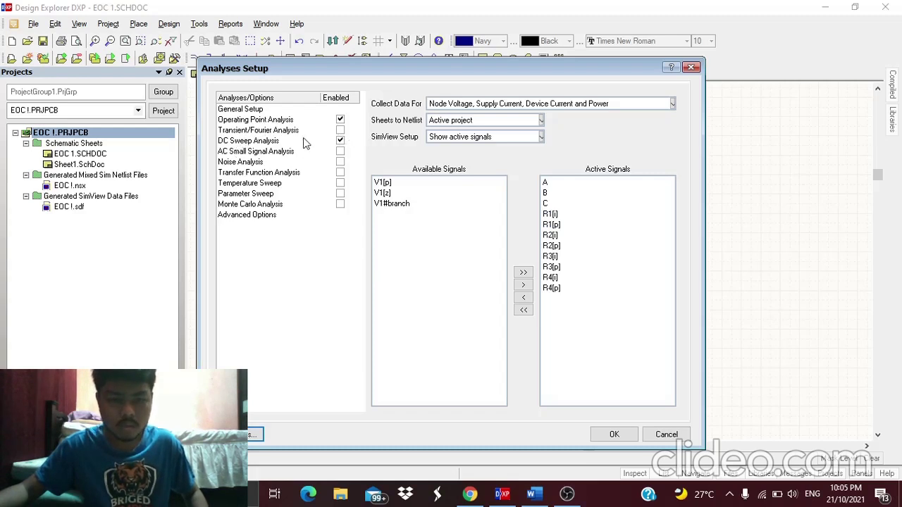
{"action": "left_click", "coordinate": [259, 142]}
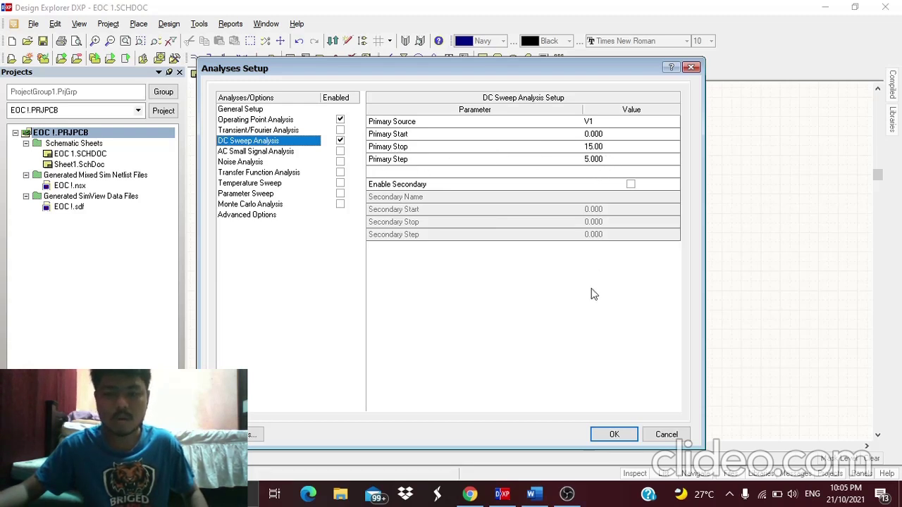
{"action": "left_click", "coordinate": [614, 435]}
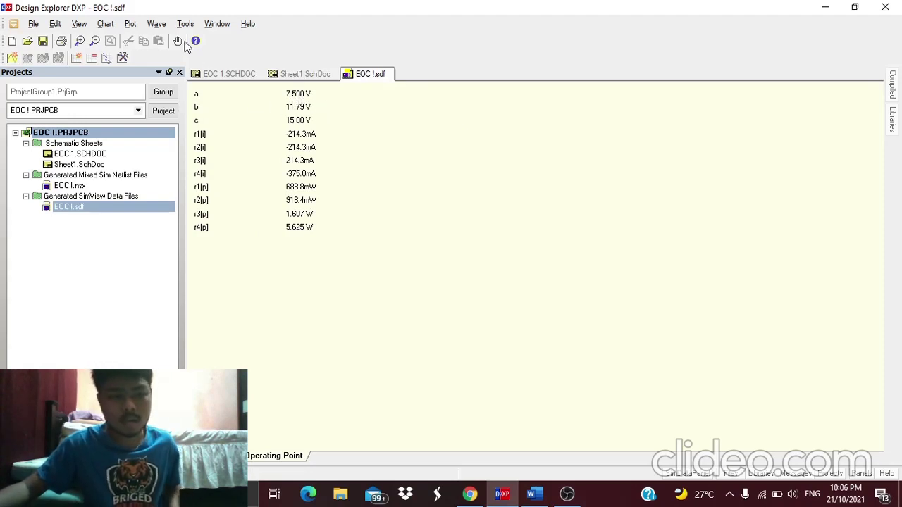
Add a wave with expression c-b named VR1 to the operating point results table.
{"action": "left_click", "coordinate": [158, 24]}
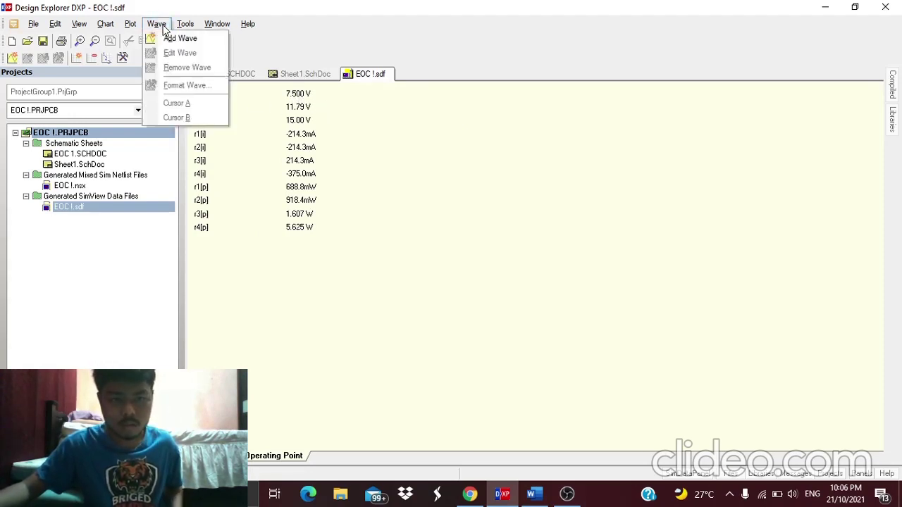
{"action": "left_click", "coordinate": [182, 39]}
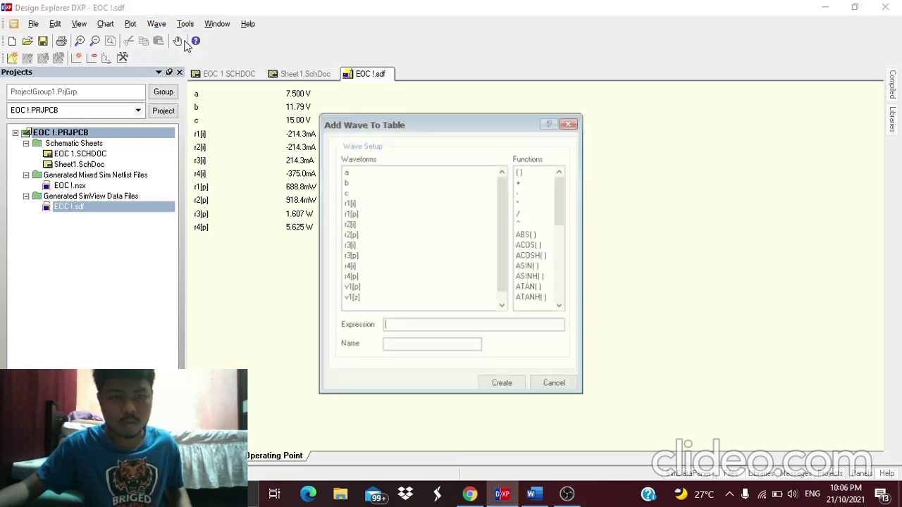
{"action": "left_click", "coordinate": [380, 192]}
{"action": "left_click", "coordinate": [525, 192]}
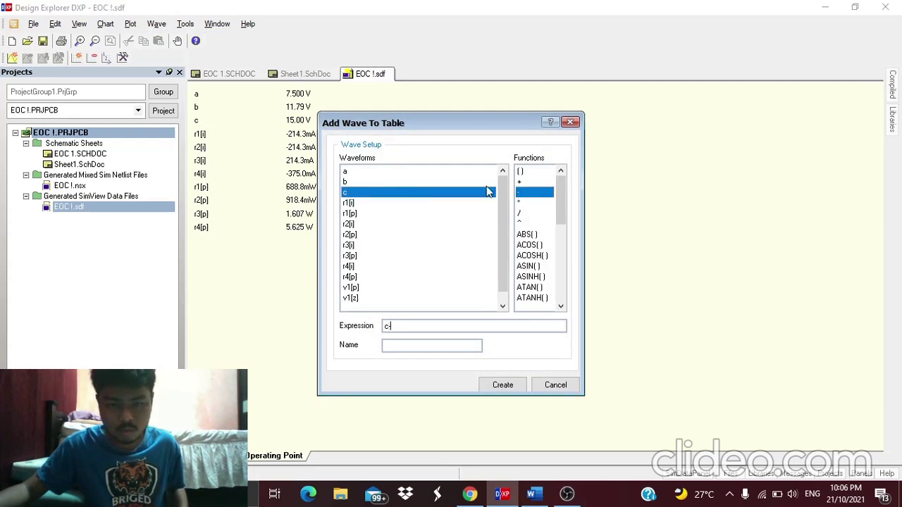
{"action": "left_click", "coordinate": [442, 181]}
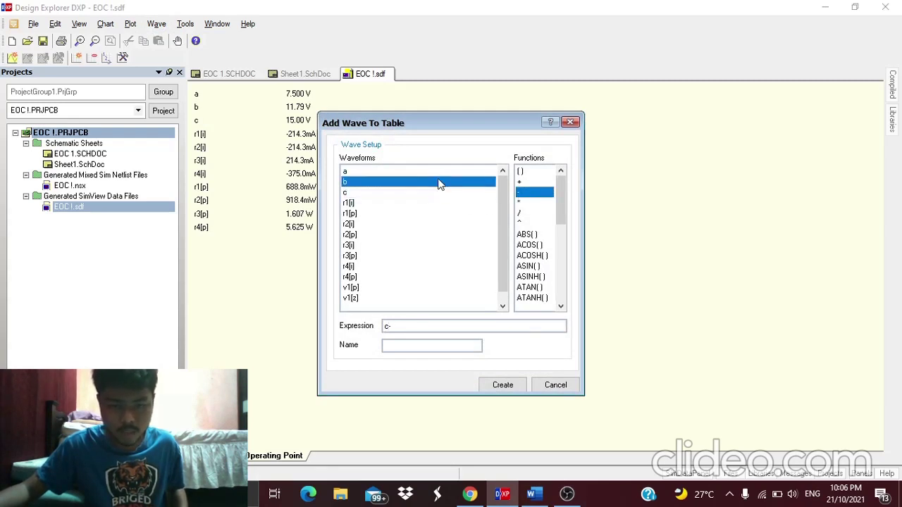
{"action": "left_click", "coordinate": [417, 346]}
{"action": "type", "text": "V"}
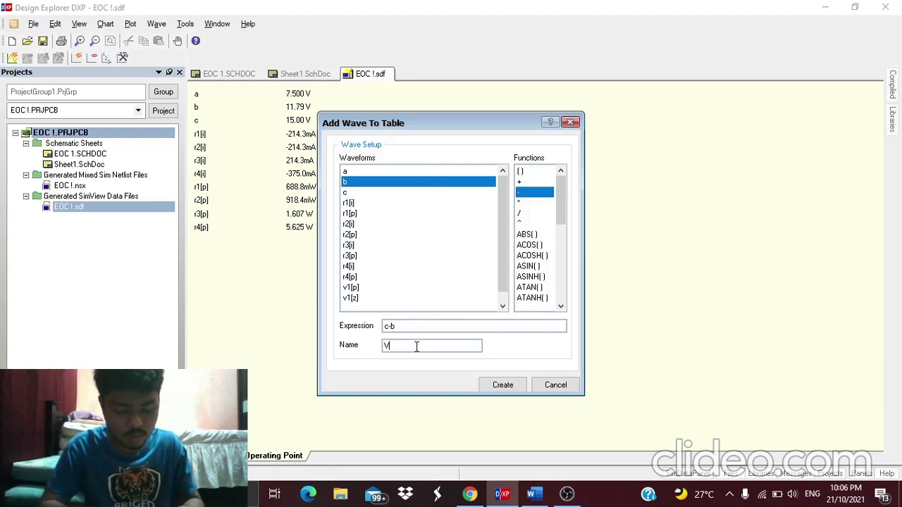
{"action": "type", "text": "R1"}
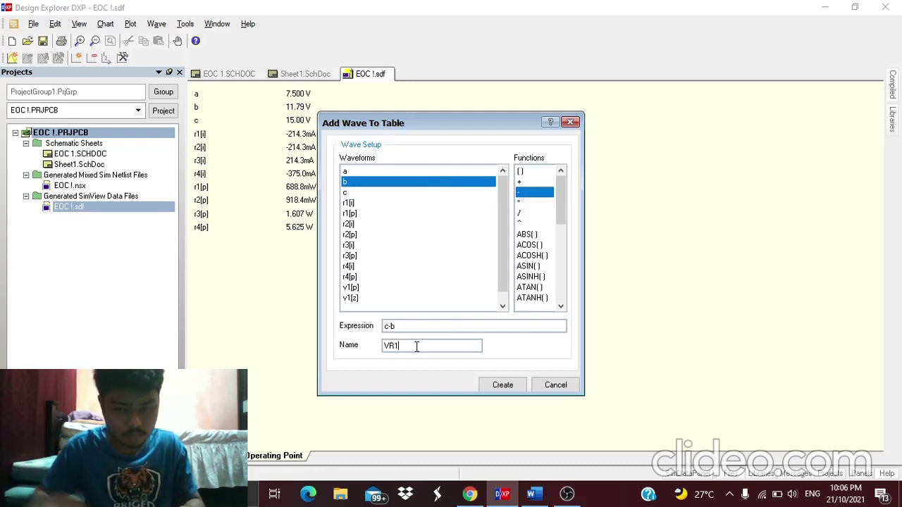
{"action": "left_click", "coordinate": [503, 387]}
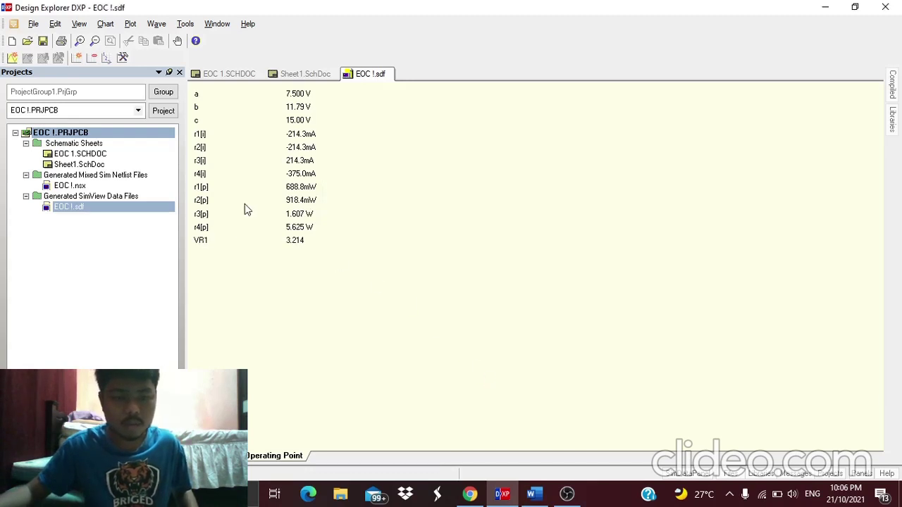
Add a wave with expression b-a named VR2 to the operating point results table.
{"action": "left_click", "coordinate": [157, 24]}
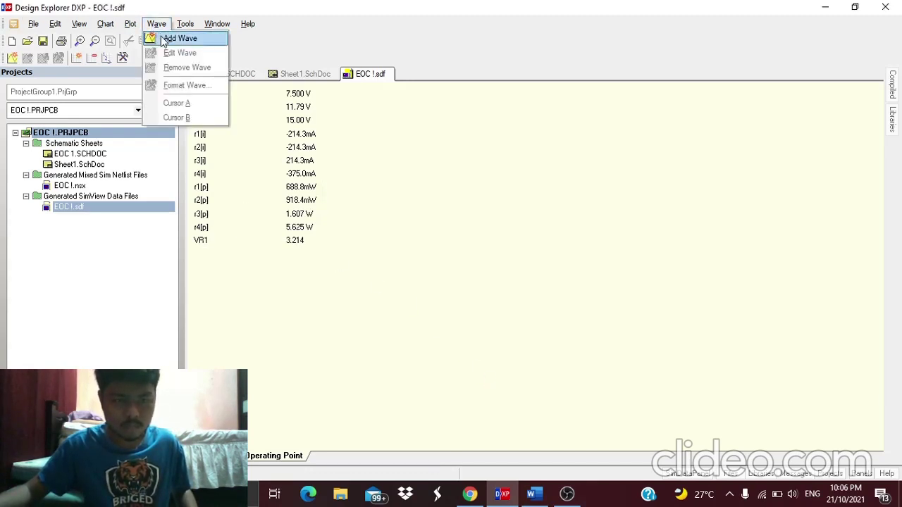
{"action": "left_click", "coordinate": [179, 39]}
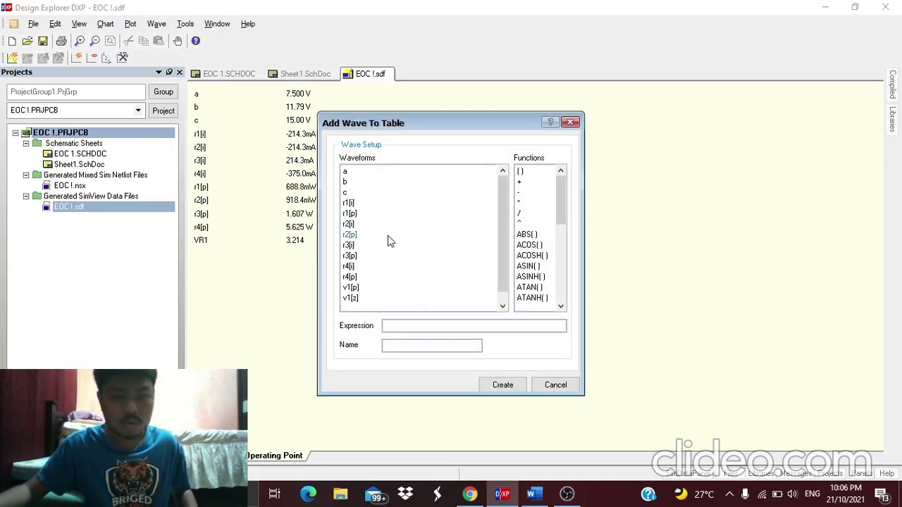
{"action": "left_click", "coordinate": [371, 182]}
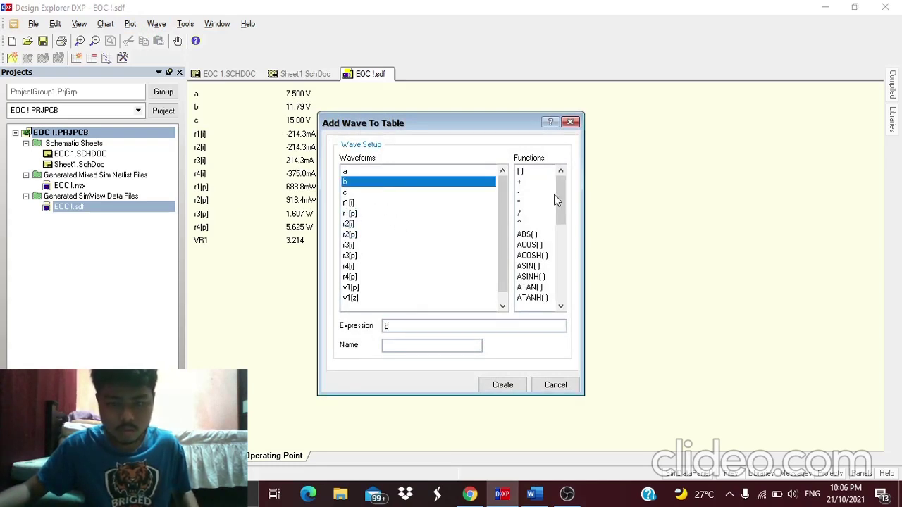
{"action": "left_click", "coordinate": [549, 193]}
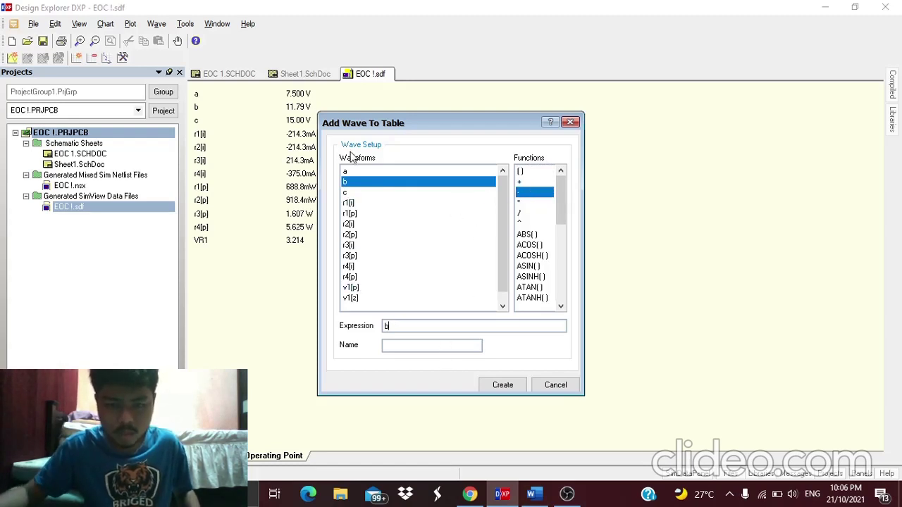
{"action": "left_click", "coordinate": [534, 194]}
{"action": "left_click", "coordinate": [438, 173]}
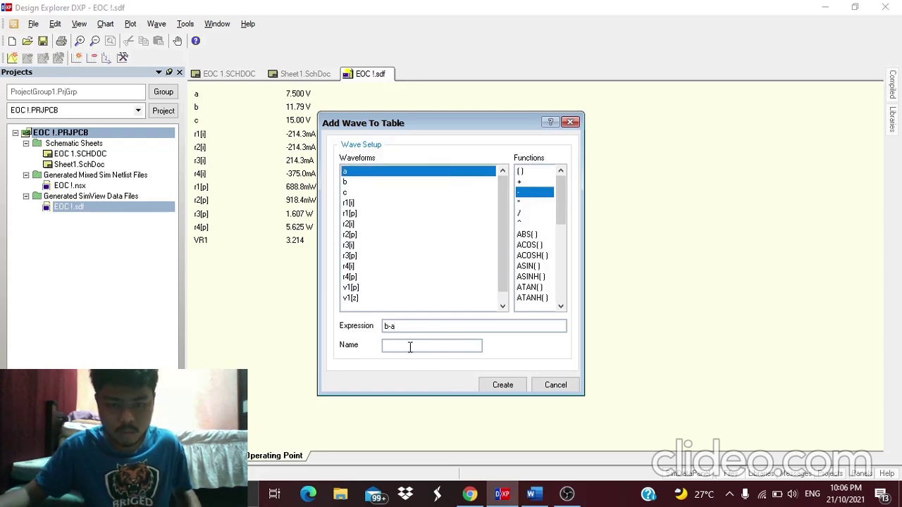
{"action": "left_click", "coordinate": [414, 346]}
{"action": "type", "text": "VR"}
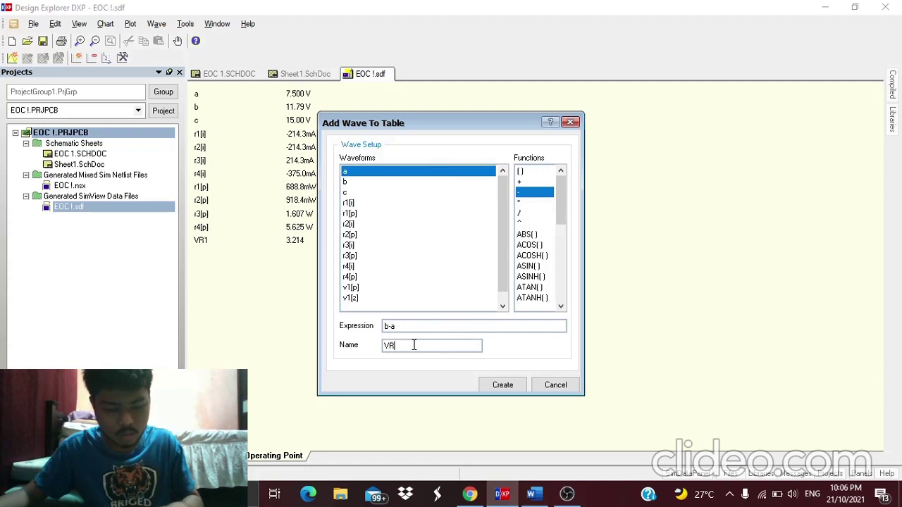
{"action": "type", "text": "2"}
{"action": "left_click", "coordinate": [508, 383]}
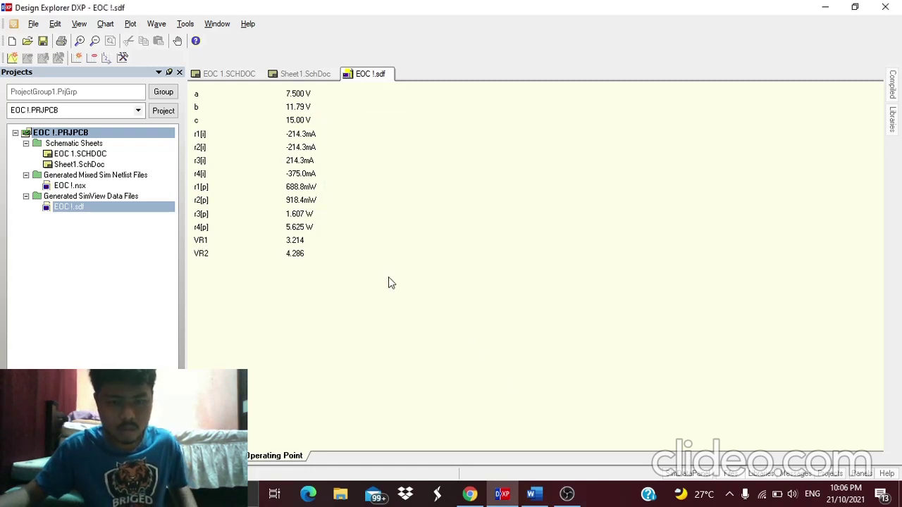
Add a wave with expression a named VR3 to the operating point results table.
{"action": "left_click", "coordinate": [156, 23]}
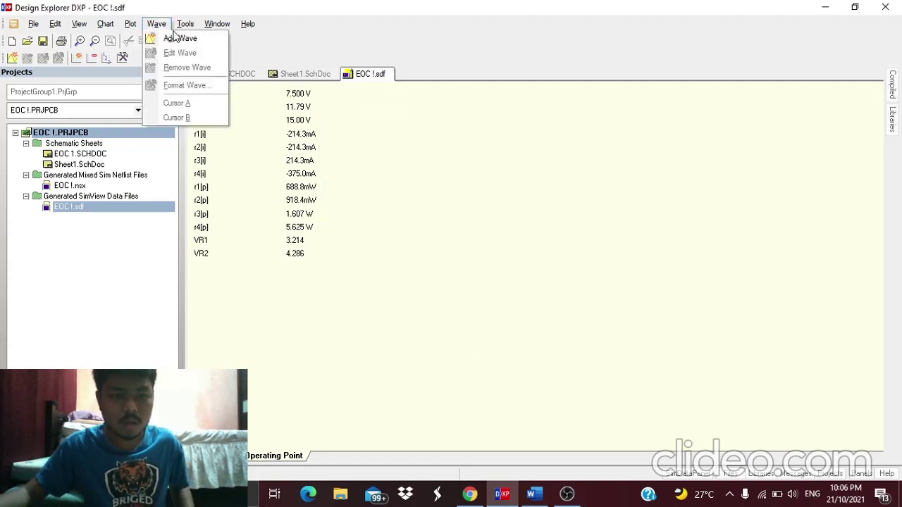
{"action": "left_click", "coordinate": [178, 39]}
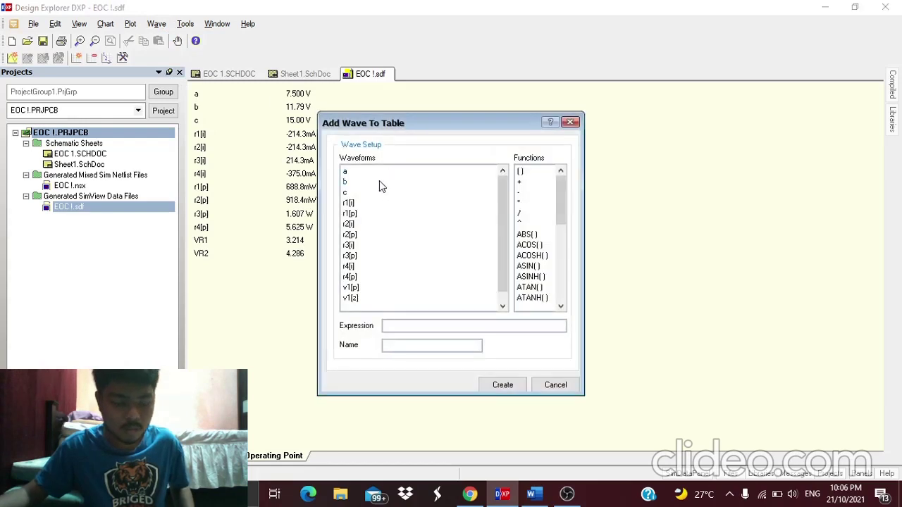
{"action": "left_click", "coordinate": [392, 173]}
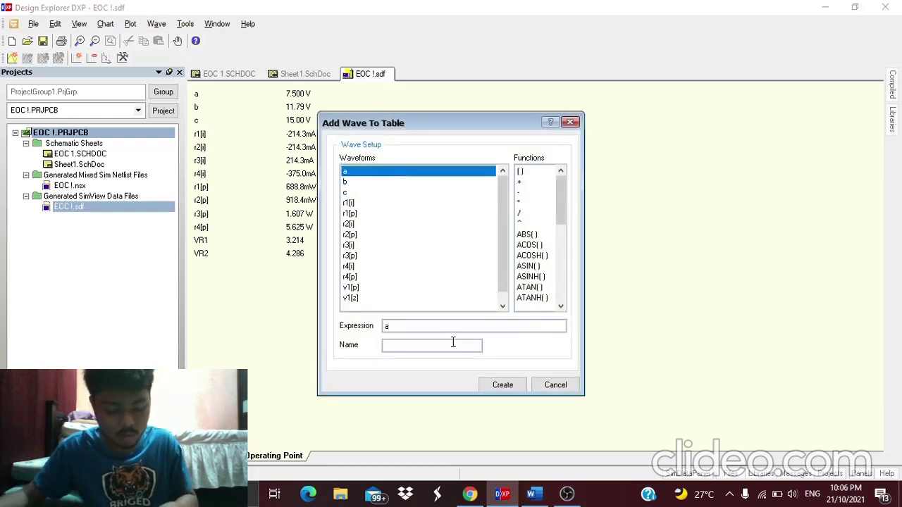
{"action": "left_click", "coordinate": [503, 386]}
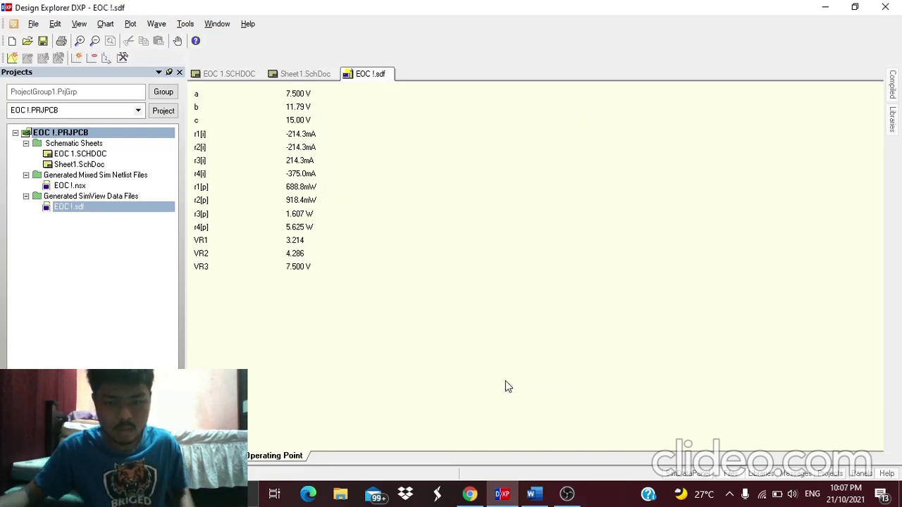
Add a wave with expression c named VR4 to the operating point results table.
{"action": "left_click", "coordinate": [157, 23]}
{"action": "left_click", "coordinate": [180, 40]}
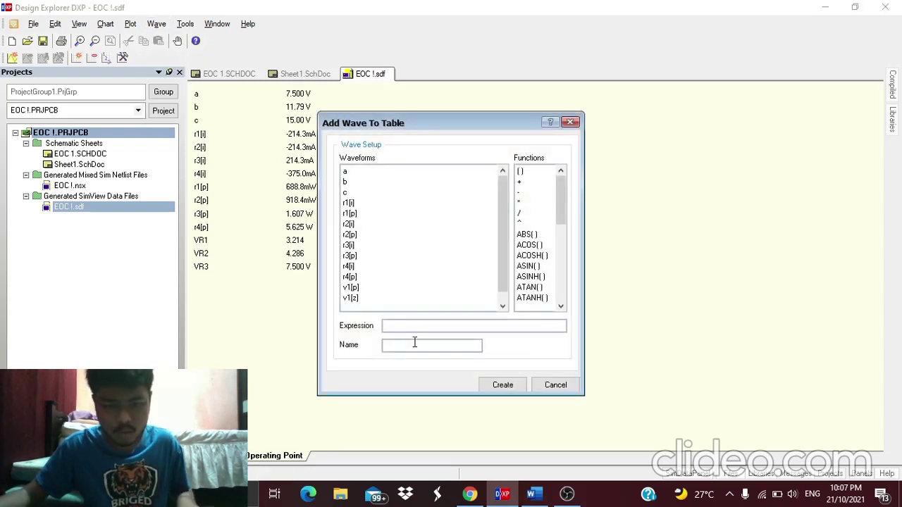
{"action": "double_click", "coordinate": [347, 193]}
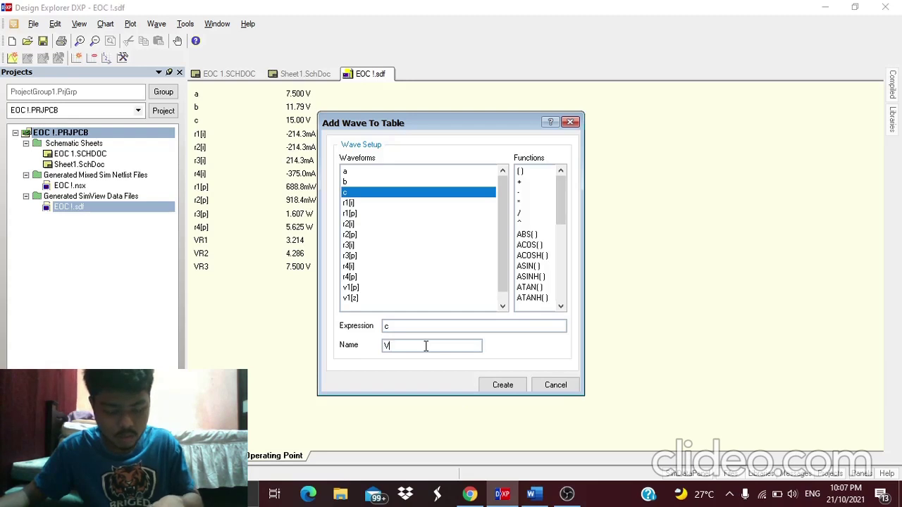
{"action": "left_click", "coordinate": [513, 386]}
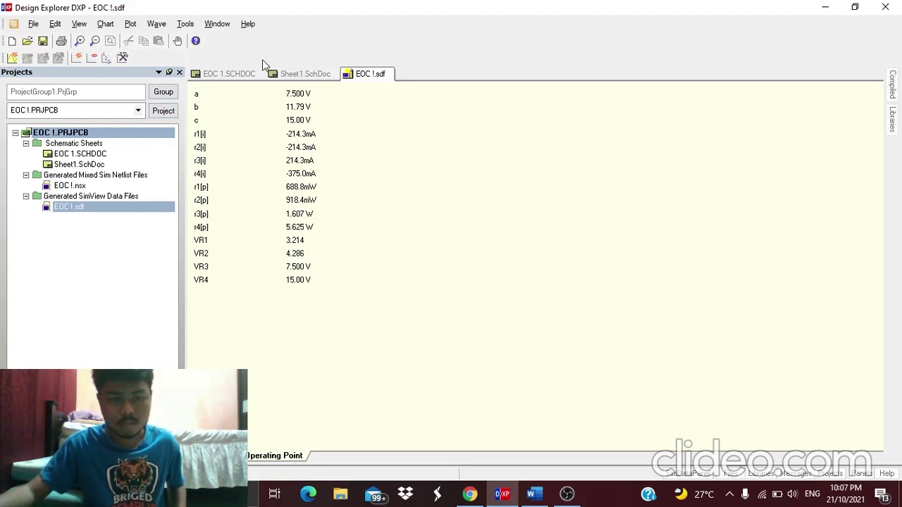
Switch to the PEOC1_DEE30071_JUN2020 worksheet in Word and examine the task instructions and the R1 and R4 result tables through Table 3.
{"action": "left_click", "coordinate": [535, 494]}
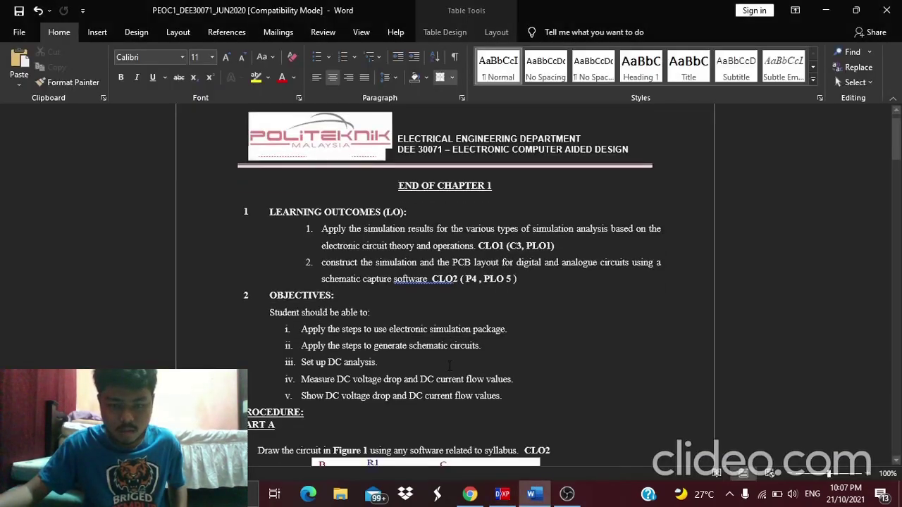
{"action": "scroll", "coordinate": [446, 365], "scroll_direction": "down", "scroll_amount": 5}
{"action": "scroll", "coordinate": [447, 365], "scroll_direction": "down", "scroll_amount": 8}
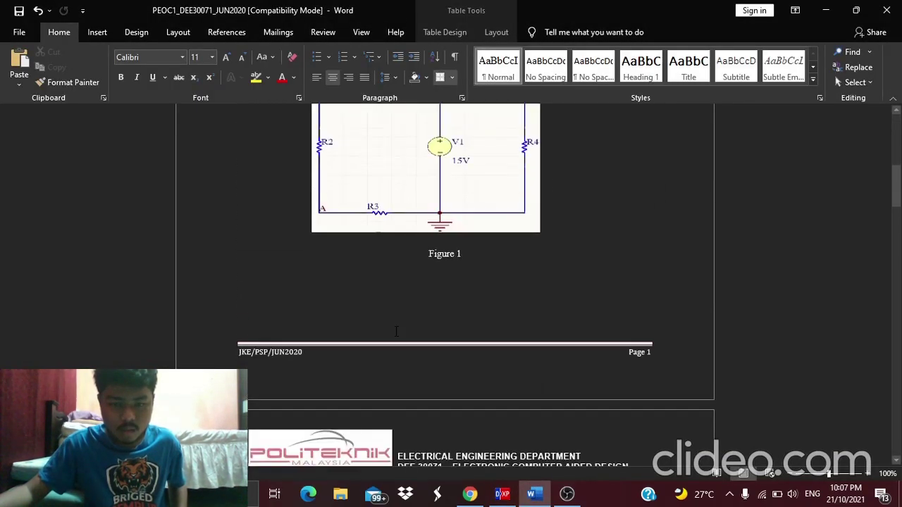
{"action": "scroll", "coordinate": [367, 350], "scroll_direction": "down", "scroll_amount": 4}
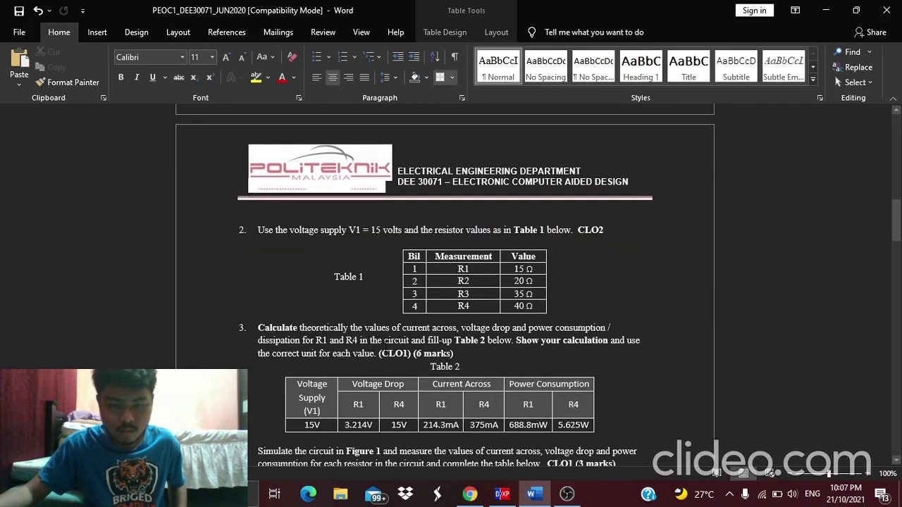
{"action": "scroll", "coordinate": [455, 289], "scroll_direction": "up", "scroll_amount": 7}
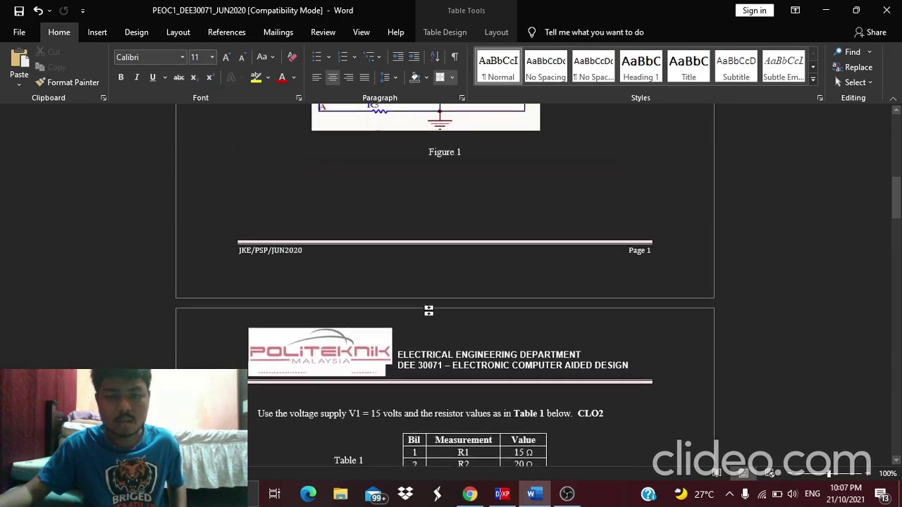
{"action": "scroll", "coordinate": [168, 253], "scroll_direction": "down", "scroll_amount": 8}
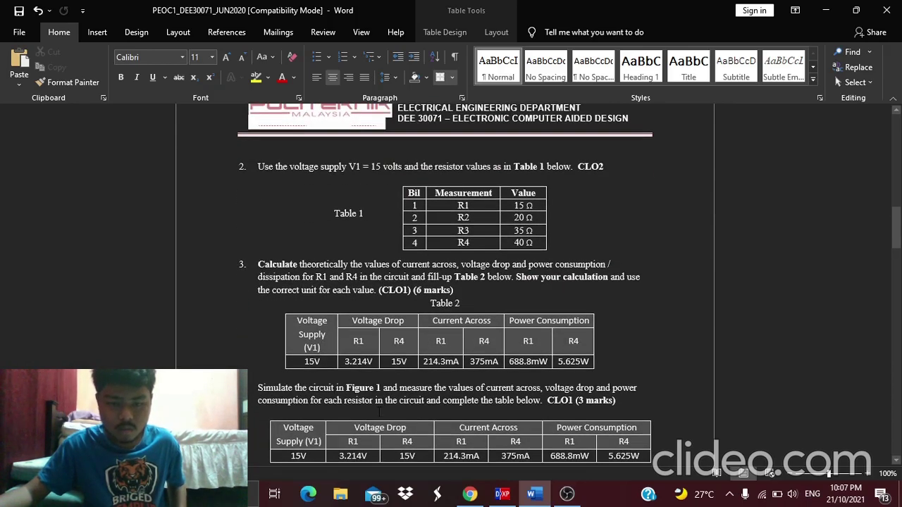
{"action": "scroll", "coordinate": [387, 385], "scroll_direction": "down", "scroll_amount": 2}
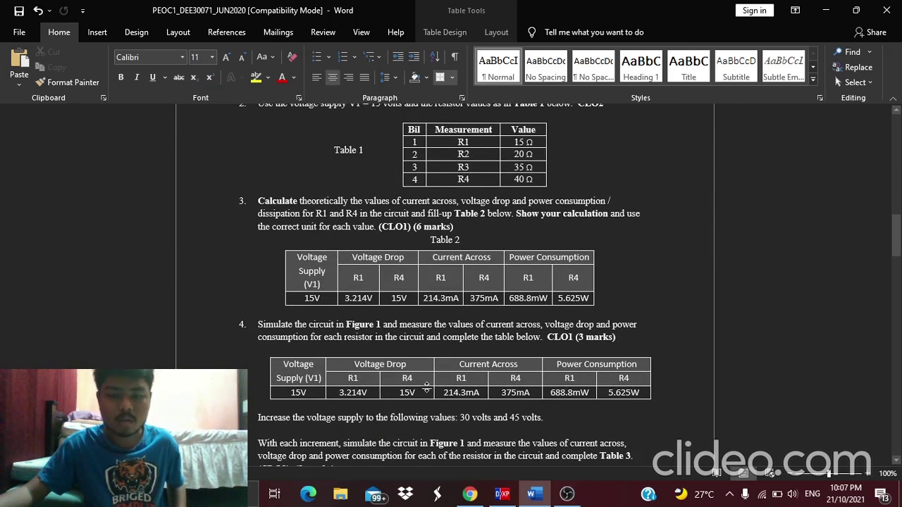
{"action": "scroll", "coordinate": [427, 389], "scroll_direction": "down", "scroll_amount": 1}
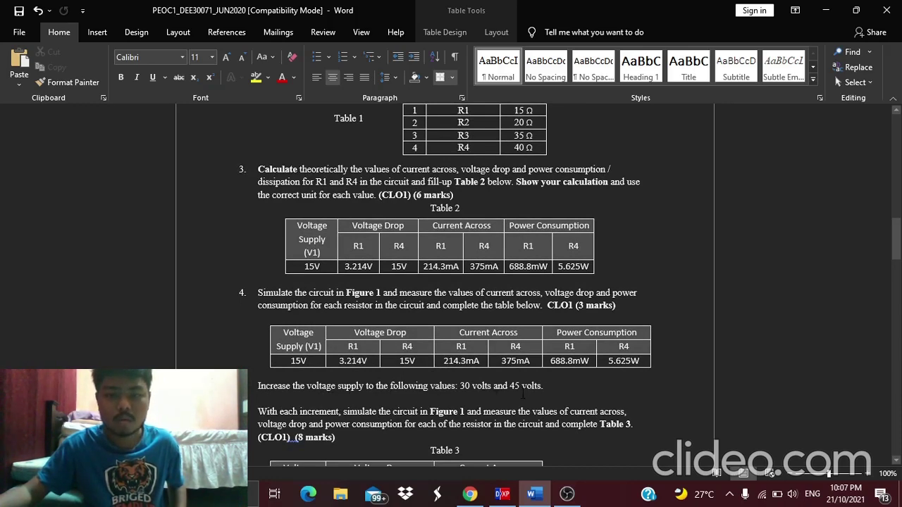
{"action": "scroll", "coordinate": [522, 396], "scroll_direction": "down", "scroll_amount": 3}
{"action": "scroll", "coordinate": [518, 399], "scroll_direction": "down", "scroll_amount": 1}
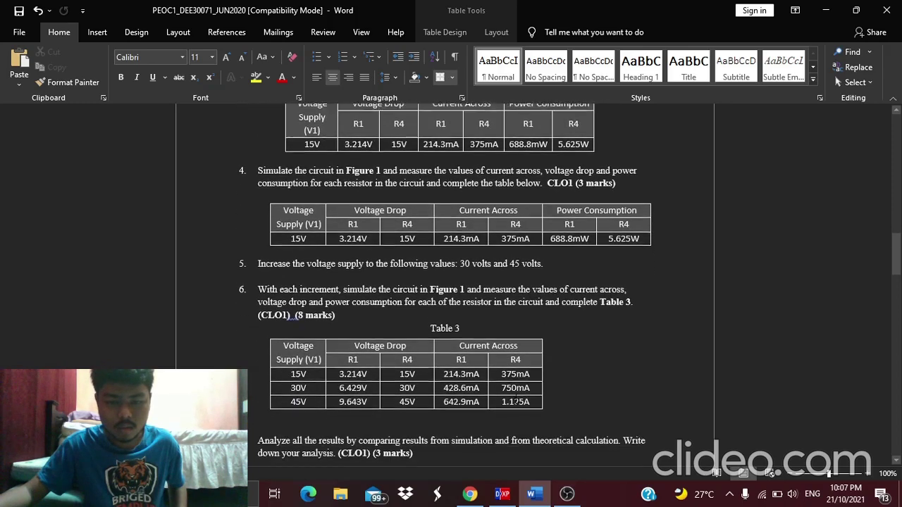
{"action": "scroll", "coordinate": [479, 370], "scroll_direction": "up", "scroll_amount": 3}
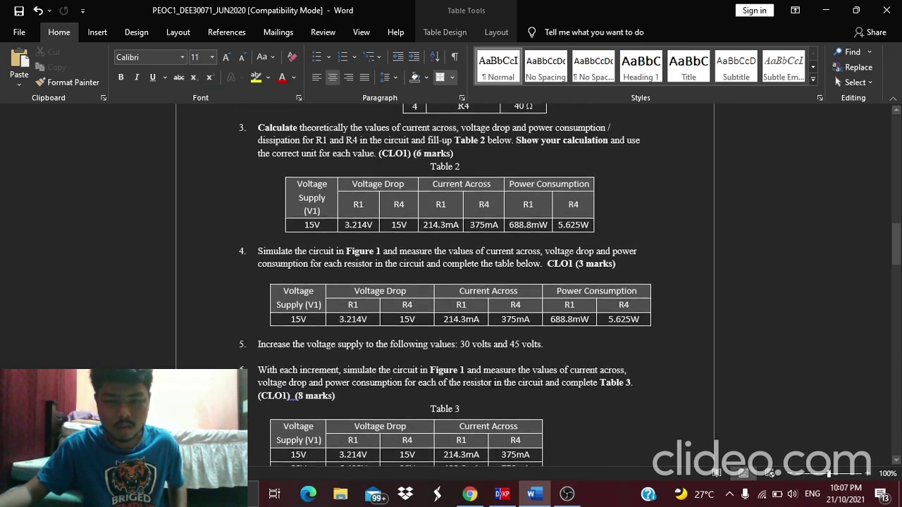
Switch to Design Explorer DXP and view the DC sweep charts and the operating point results of the simulation.
{"action": "left_click", "coordinate": [513, 467]}
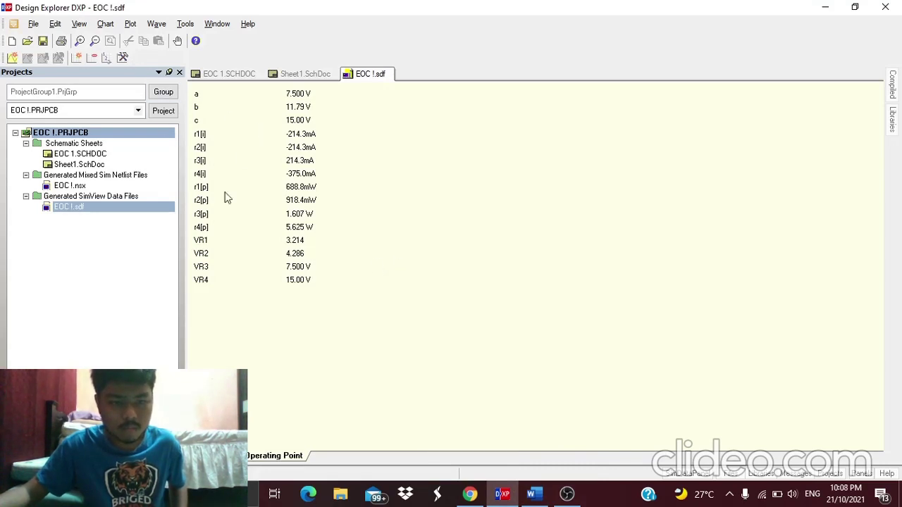
{"action": "left_click", "coordinate": [219, 456]}
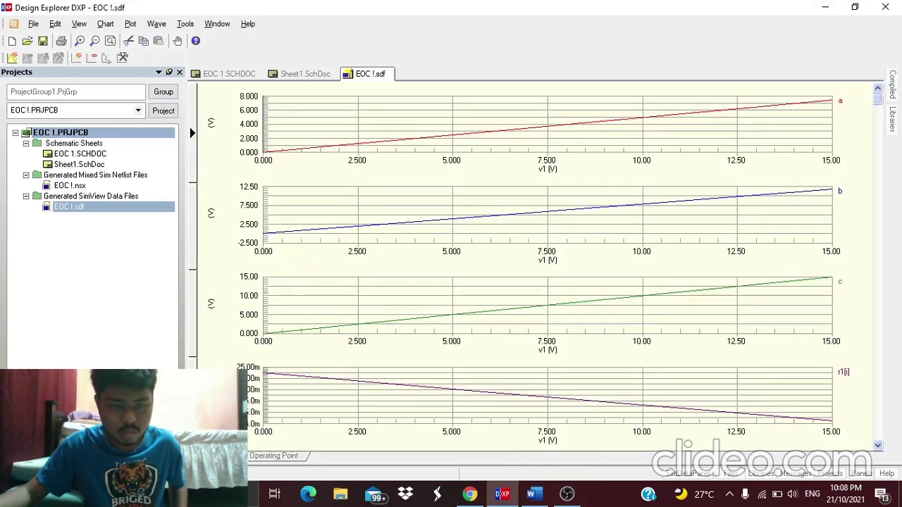
{"action": "left_click", "coordinate": [260, 459]}
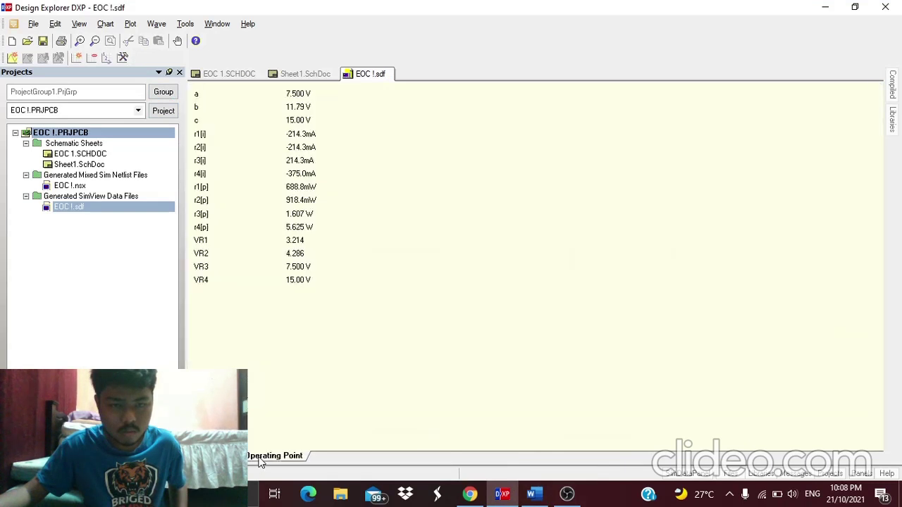
Set the value of voltage source V1 to 30V in the EOC 1.SCHDOC schematic.
{"action": "left_click", "coordinate": [228, 75]}
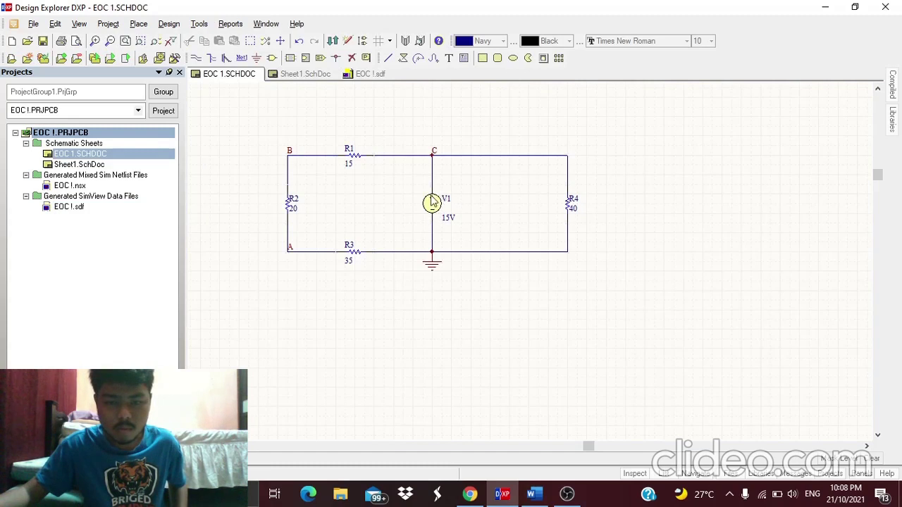
{"action": "double_click", "coordinate": [432, 204]}
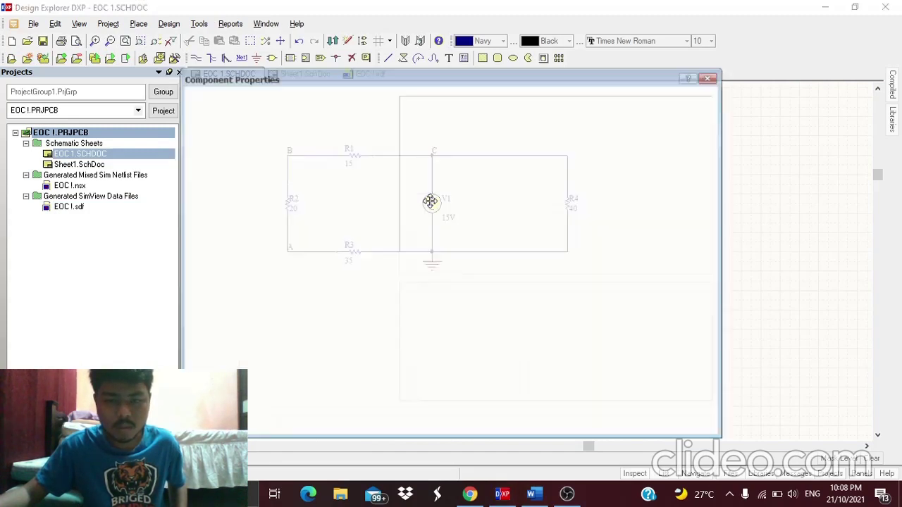
{"action": "left_click", "coordinate": [556, 201]}
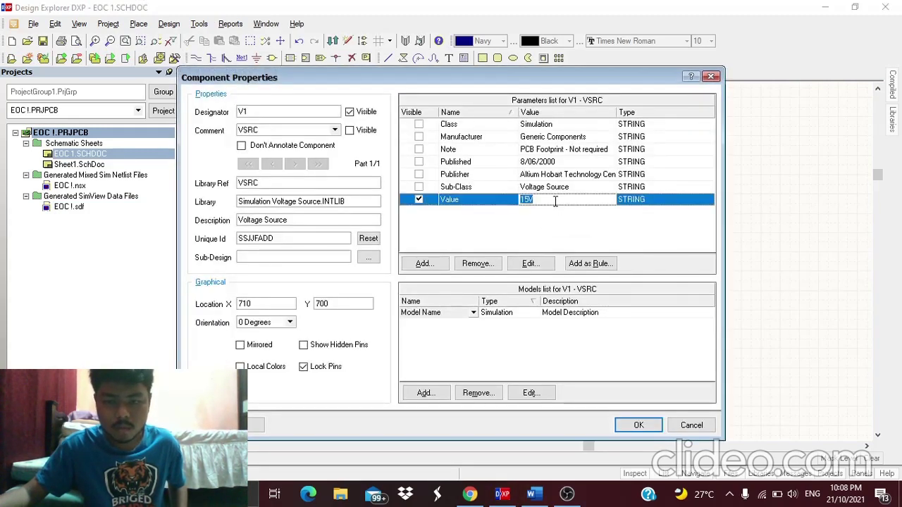
{"action": "type", "text": "30"}
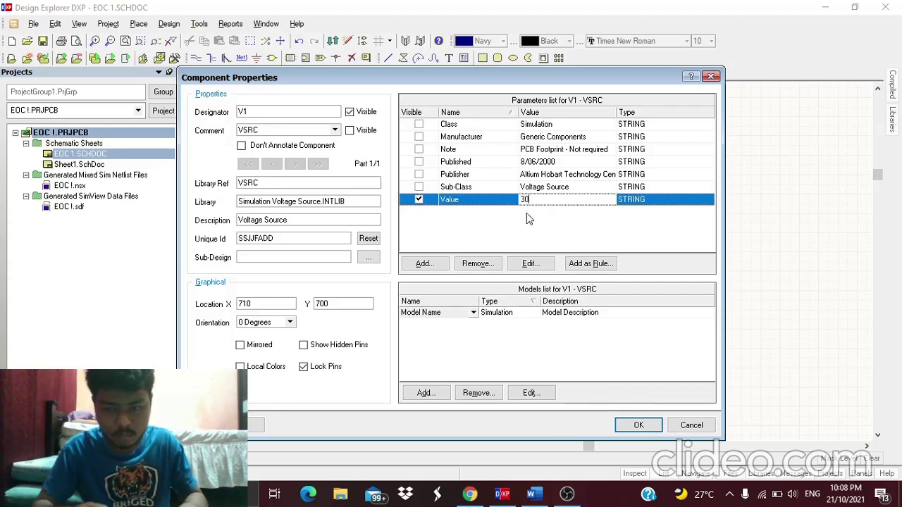
{"action": "type", "text": "V"}
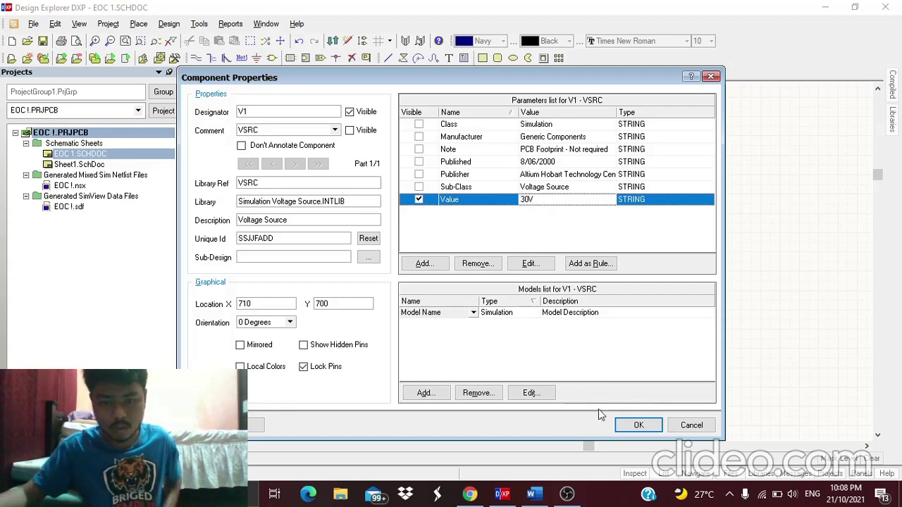
{"action": "left_click", "coordinate": [639, 426]}
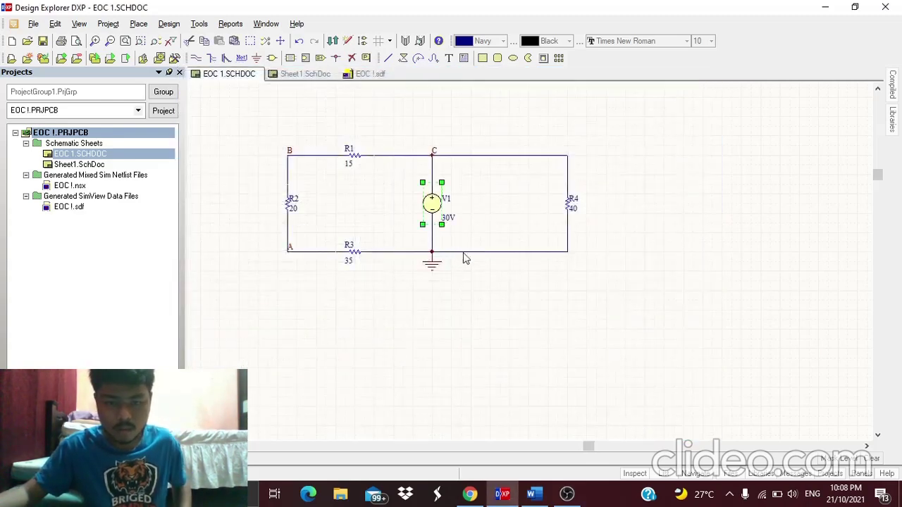
{"action": "left_click", "coordinate": [505, 312]}
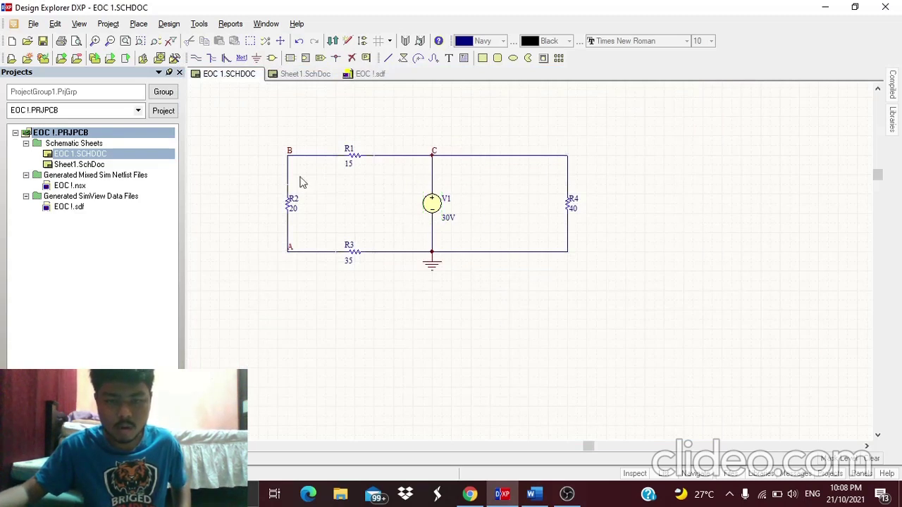
Run the Mixed Sim simulation with the DC sweep's Primary Stop set to 30.00.
{"action": "left_click", "coordinate": [173, 27]}
{"action": "mouse_move", "coordinate": [236, 118]}
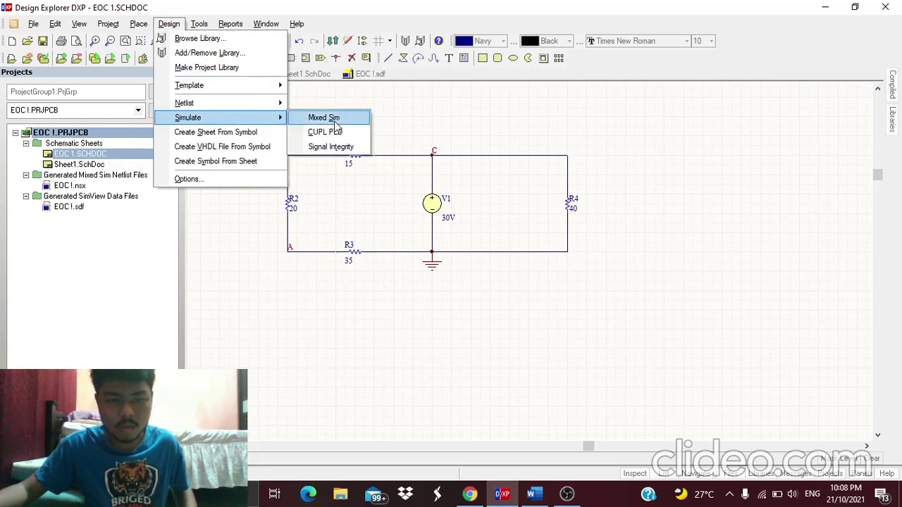
{"action": "left_click", "coordinate": [331, 120]}
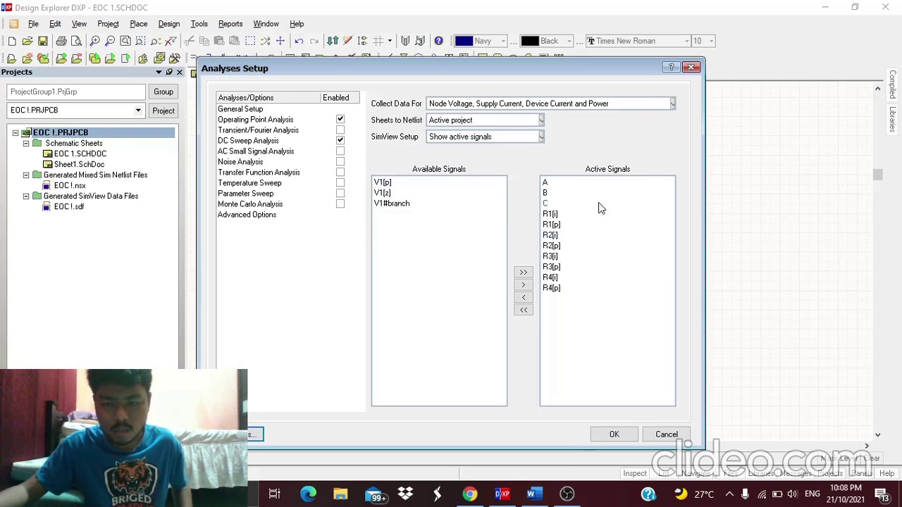
{"action": "left_click", "coordinate": [276, 142]}
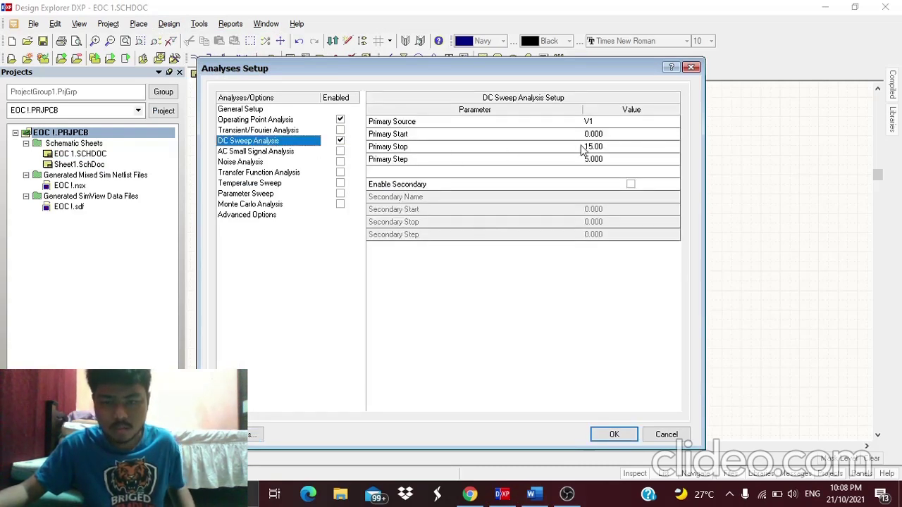
{"action": "left_click", "coordinate": [591, 147]}
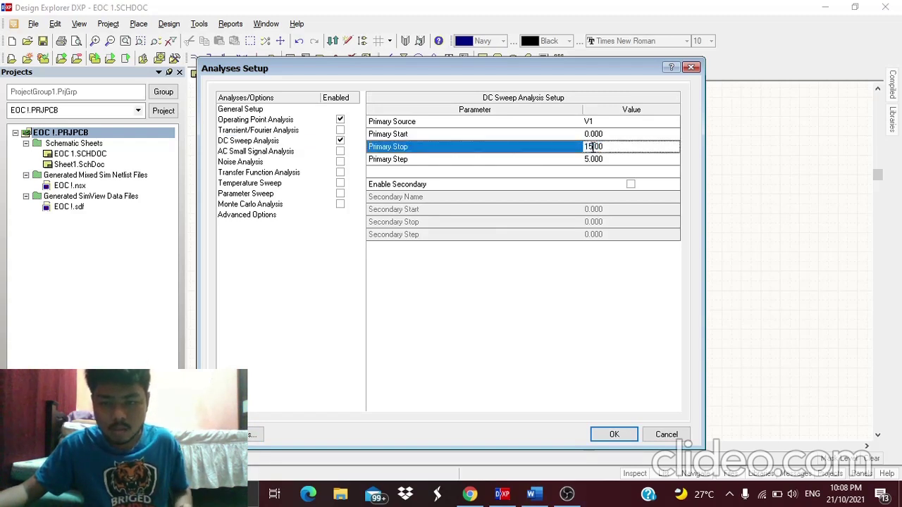
{"action": "key", "text": "BackSpace"}
{"action": "key", "text": "BackSpace"}
{"action": "key", "text": "BackSpace"}
{"action": "key", "text": "BackSpace"}
{"action": "key", "text": "BackSpace"}
{"action": "type", "text": "30.00"}
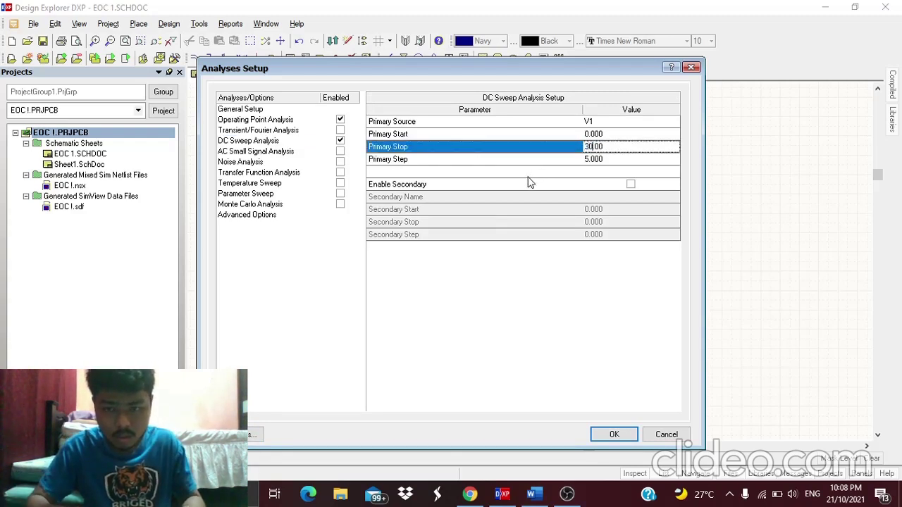
{"action": "double_click", "coordinate": [616, 146]}
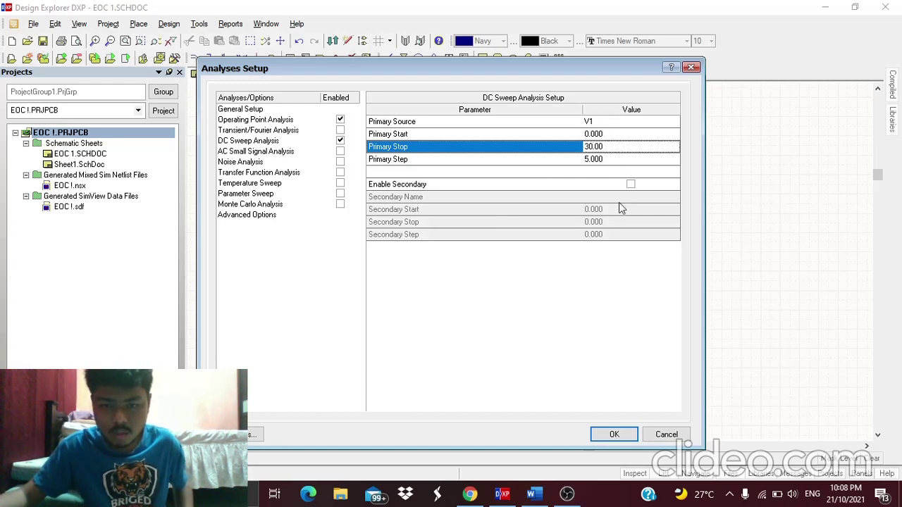
{"action": "left_click", "coordinate": [614, 435]}
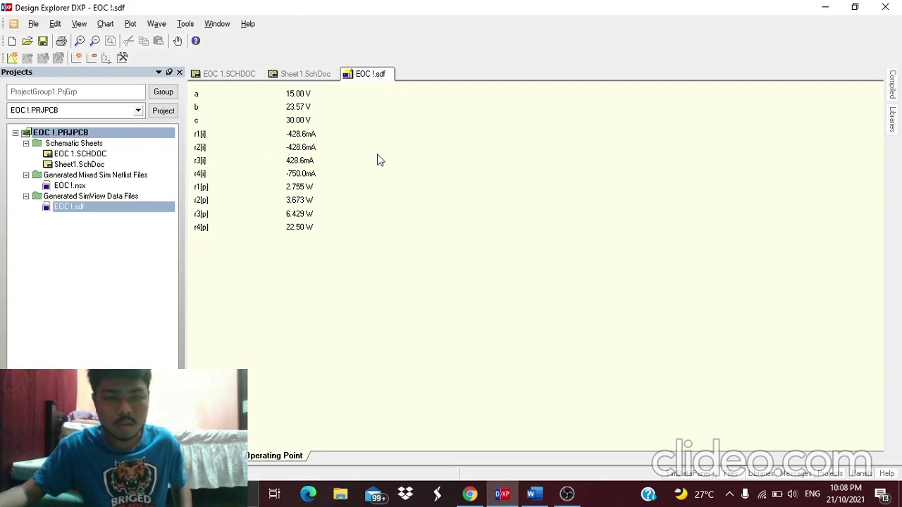
Add a wave with expression c-b named VR1 to the 30 V operating point results table.
{"action": "left_click", "coordinate": [159, 25]}
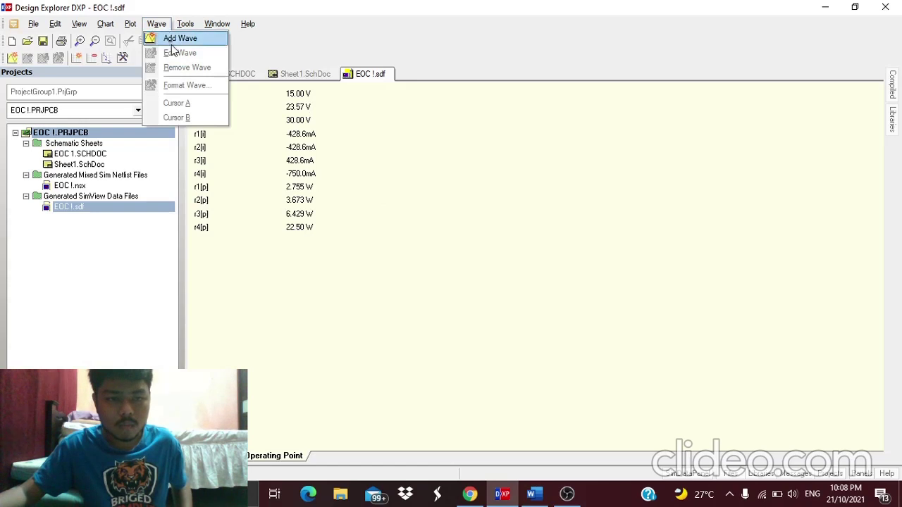
{"action": "left_click", "coordinate": [176, 39]}
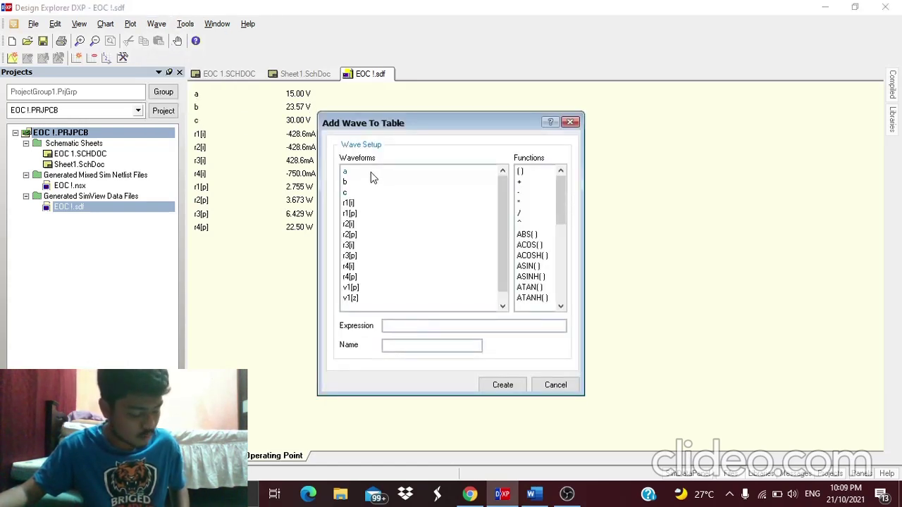
{"action": "left_click", "coordinate": [358, 191]}
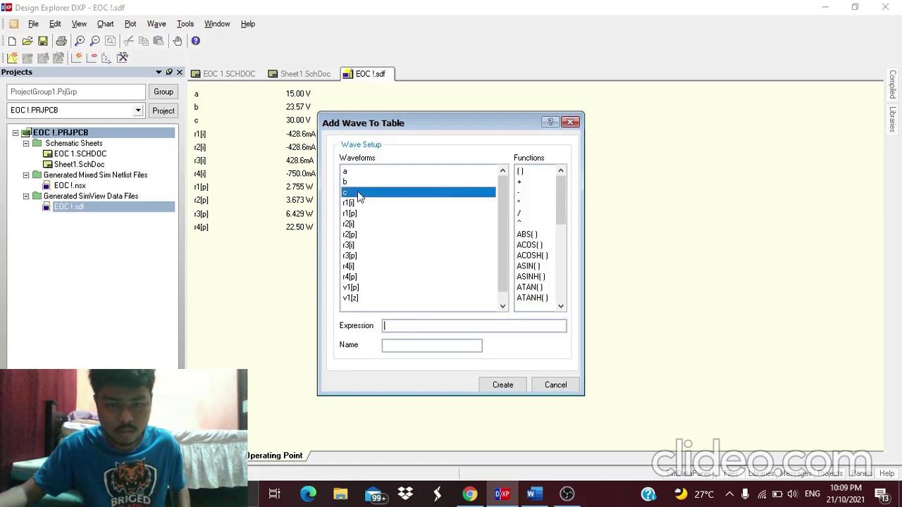
{"action": "left_click", "coordinate": [526, 194]}
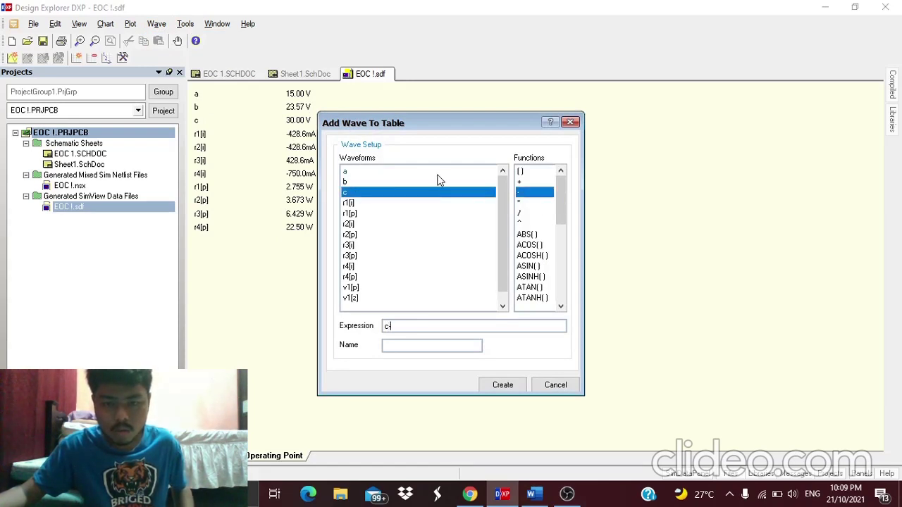
{"action": "left_click", "coordinate": [396, 181]}
{"action": "left_click", "coordinate": [414, 345]}
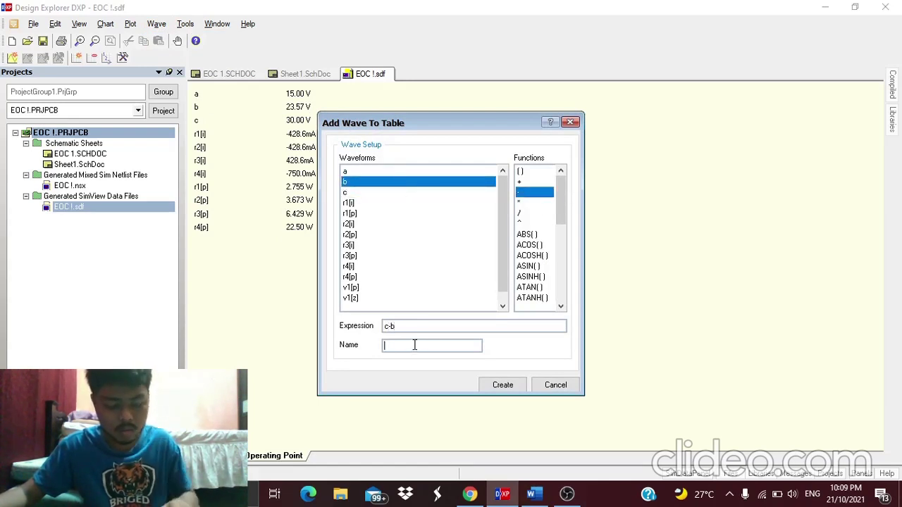
{"action": "type", "text": "VR1"}
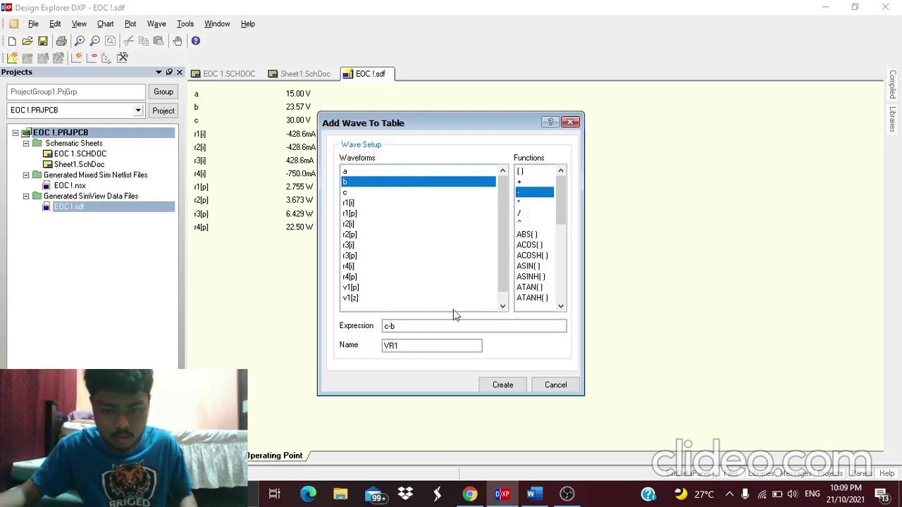
{"action": "left_click", "coordinate": [515, 383]}
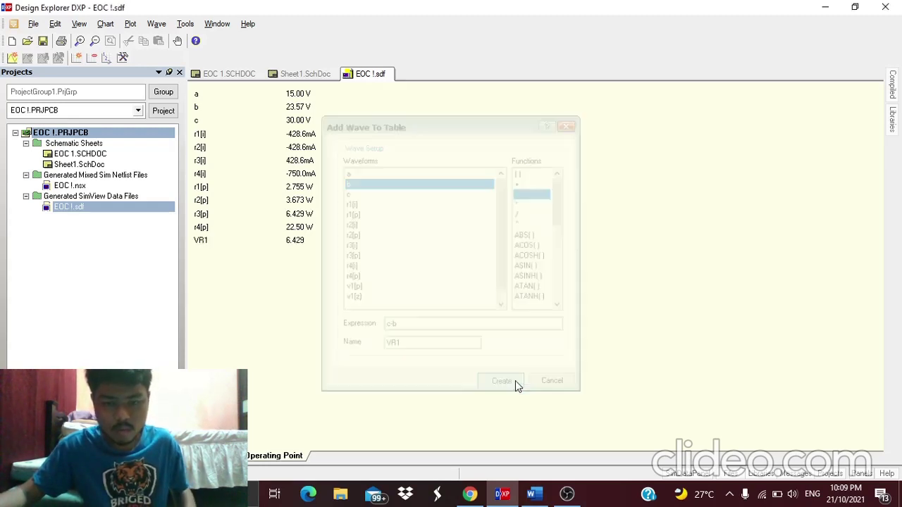
Add a wave with expression b-a named VR2 to the 30 V operating point results table.
{"action": "left_click", "coordinate": [153, 26]}
{"action": "left_click", "coordinate": [189, 40]}
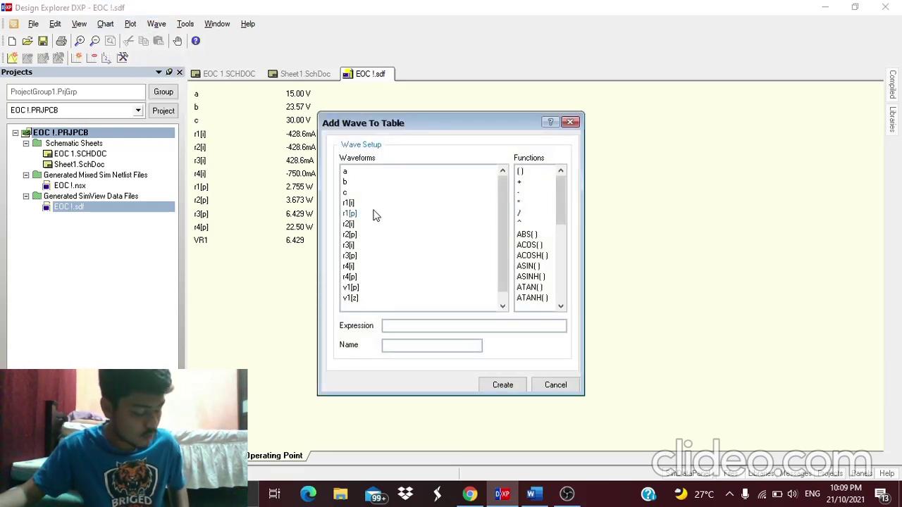
{"action": "left_click", "coordinate": [373, 182]}
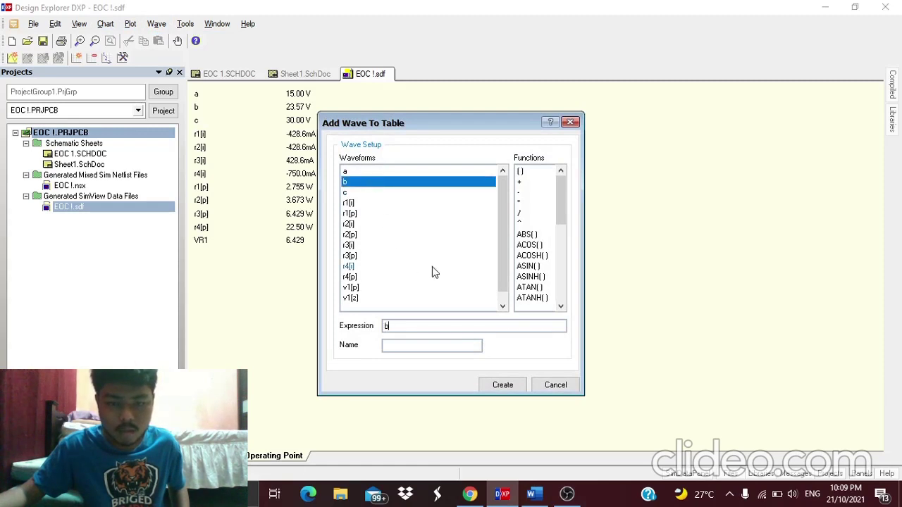
{"action": "left_click", "coordinate": [523, 192]}
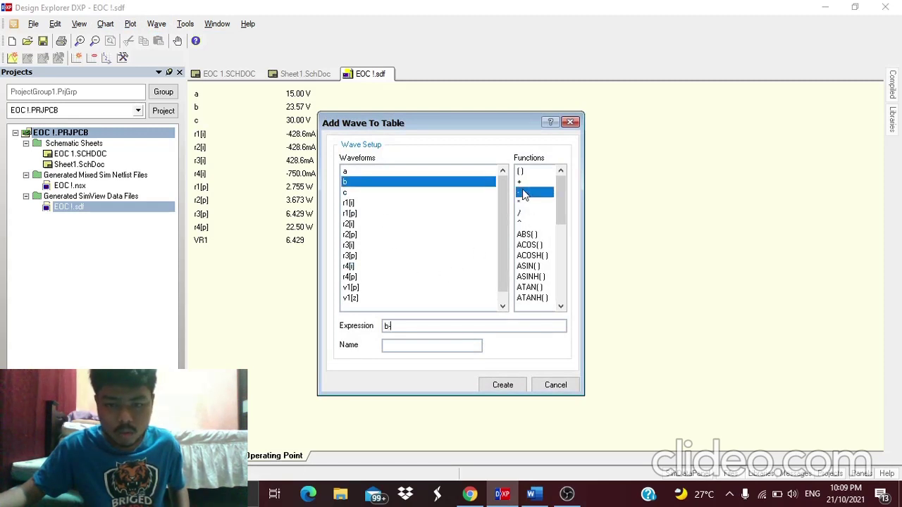
{"action": "left_click", "coordinate": [451, 180]}
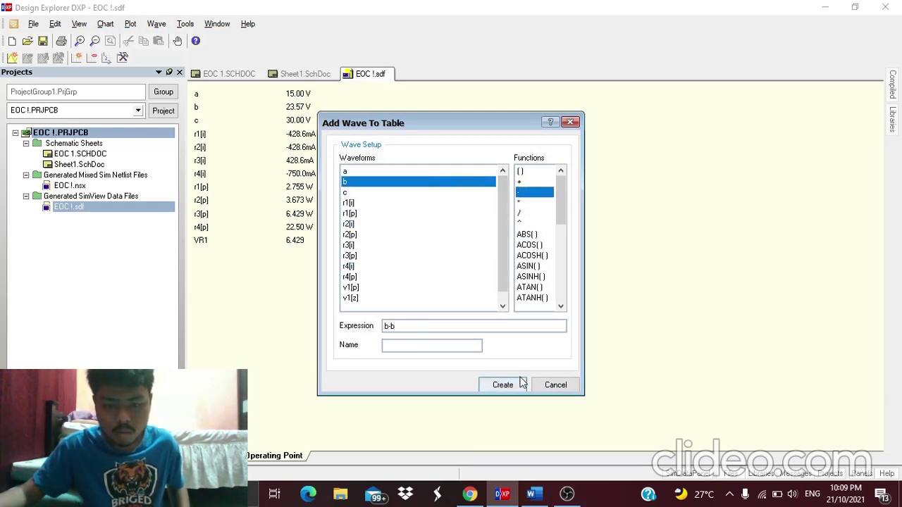
{"action": "key", "text": "BackSpace"}
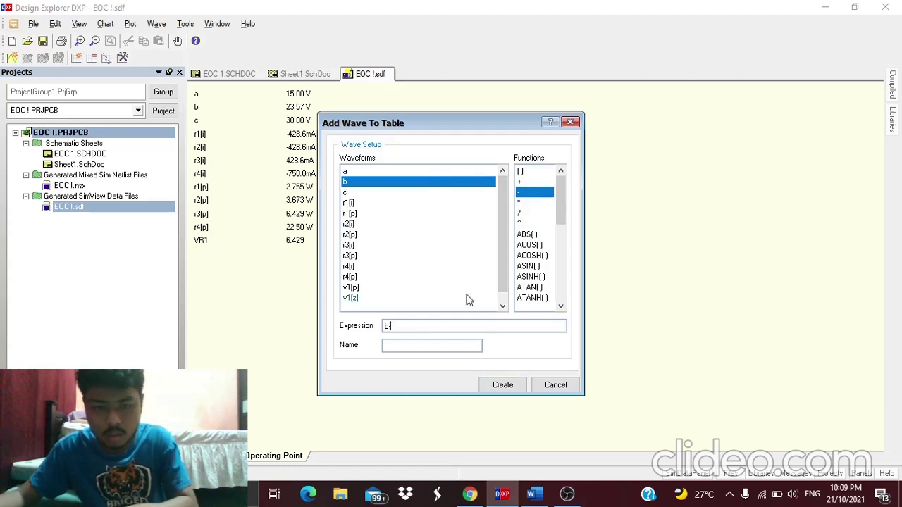
{"action": "left_click", "coordinate": [386, 172]}
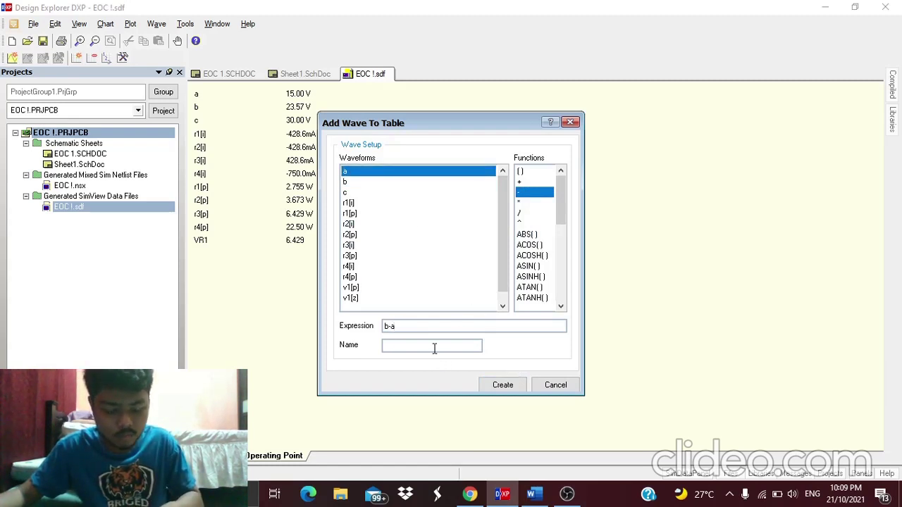
{"action": "left_click", "coordinate": [504, 385]}
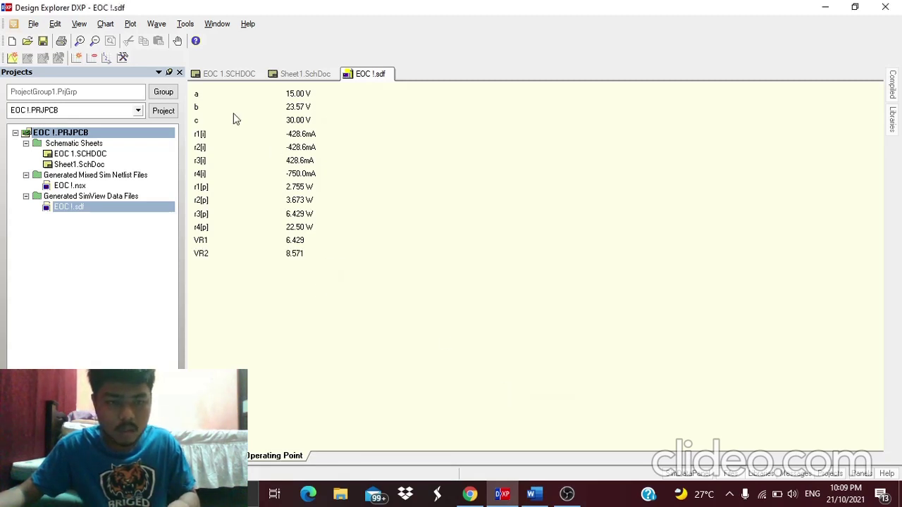
Add a wave with expression a named VR3 to the 30 V operating point results table.
{"action": "left_click", "coordinate": [157, 24]}
{"action": "left_click", "coordinate": [177, 38]}
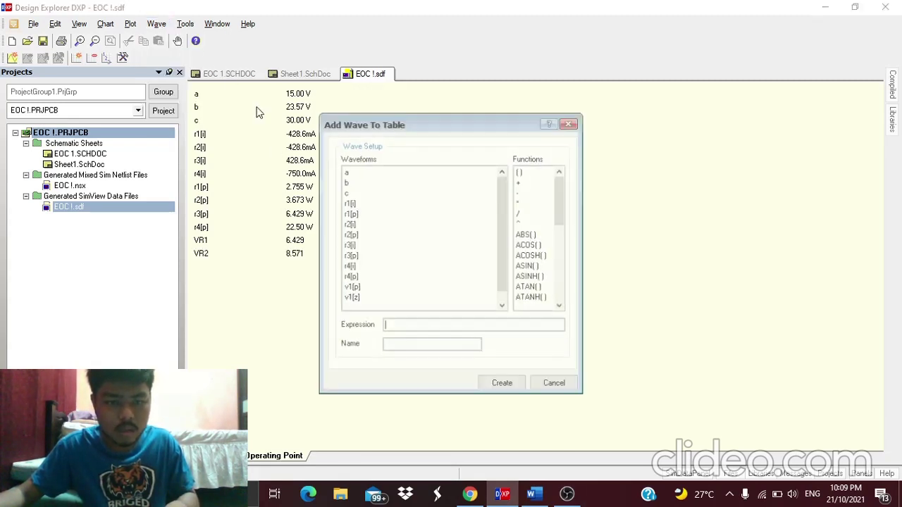
{"action": "left_click", "coordinate": [372, 174]}
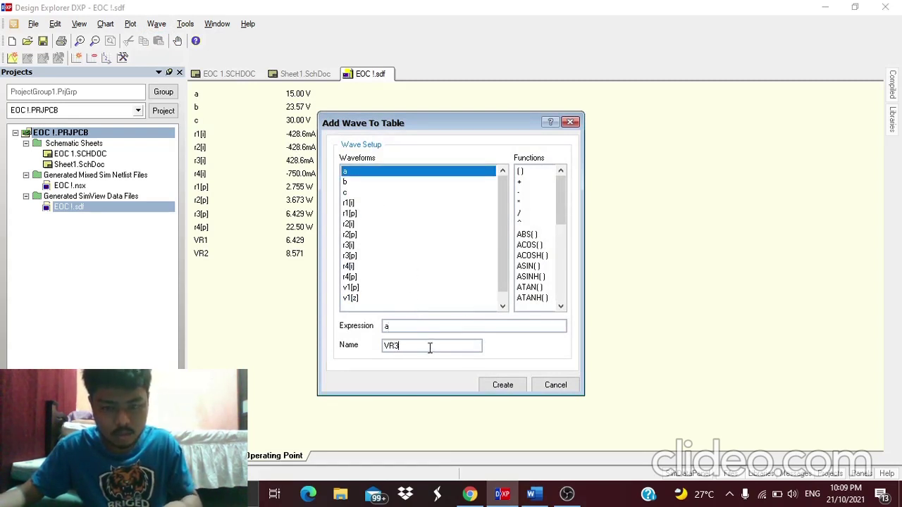
{"action": "left_click", "coordinate": [503, 385]}
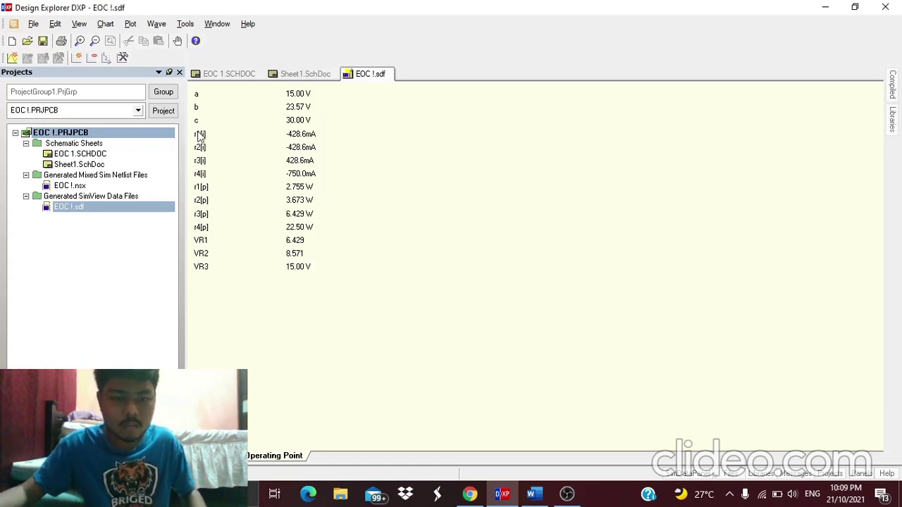
Add a wave with expression c named VR4 to the 30 V operating point results table.
{"action": "left_click", "coordinate": [157, 24]}
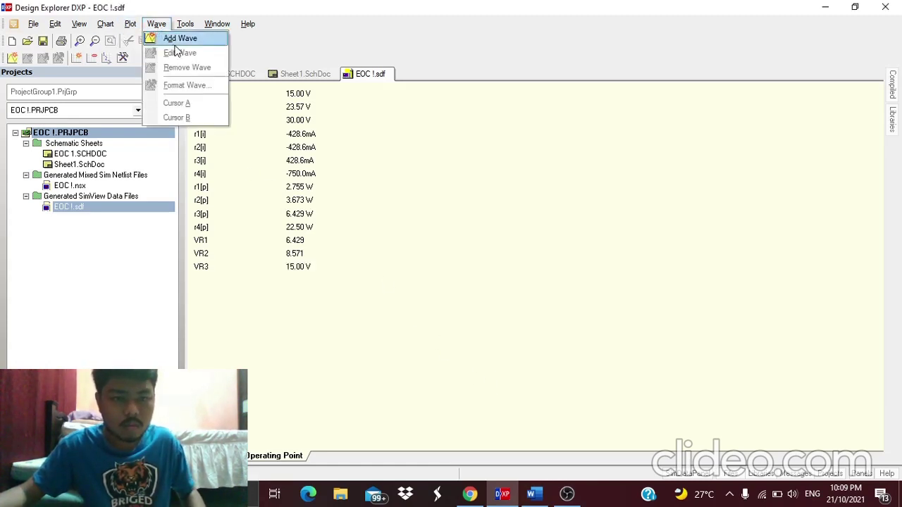
{"action": "left_click", "coordinate": [178, 40]}
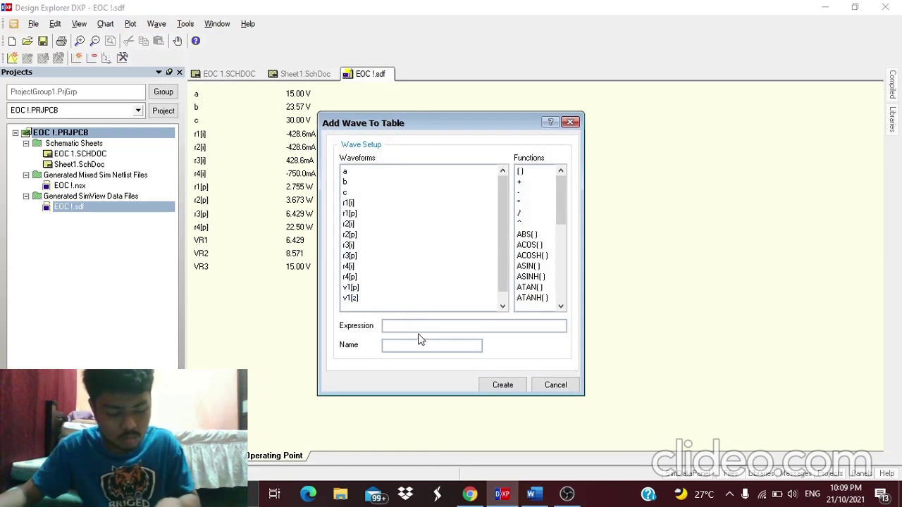
{"action": "left_click", "coordinate": [359, 191]}
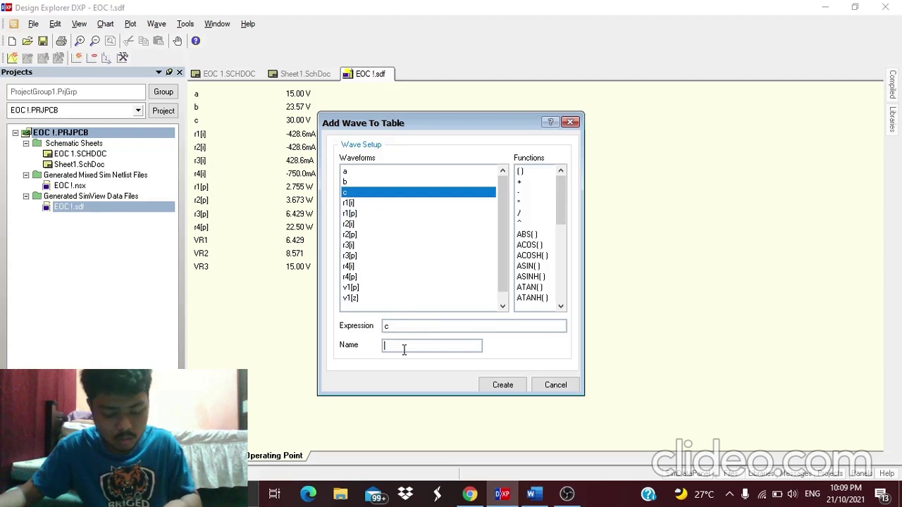
{"action": "left_click", "coordinate": [496, 383]}
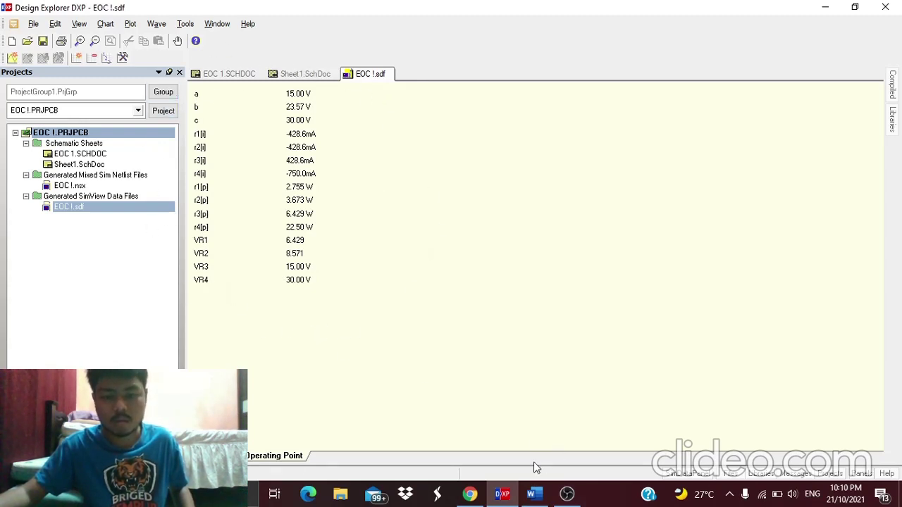
Check the required supply voltages in the Word worksheet, and set source V1's value to 45V in the EOC 1 schematic in DXP.
{"action": "left_click", "coordinate": [243, 76]}
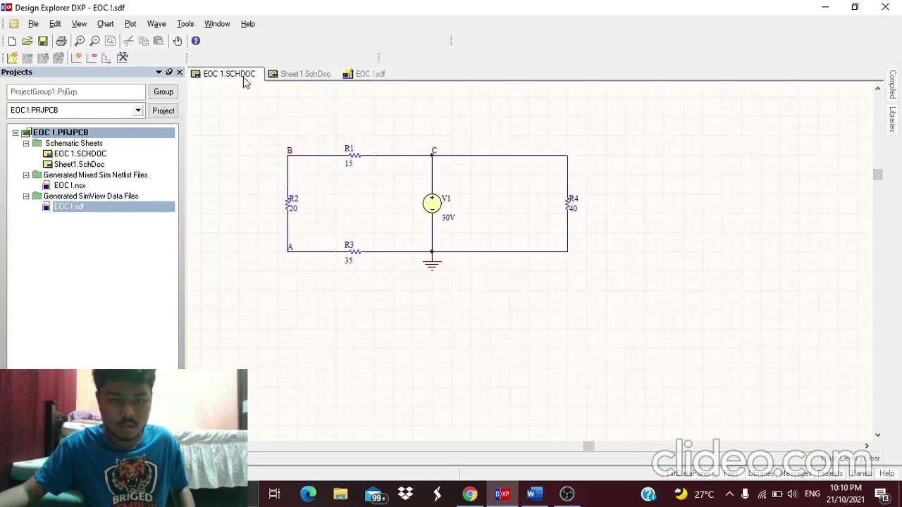
{"action": "left_click", "coordinate": [533, 495]}
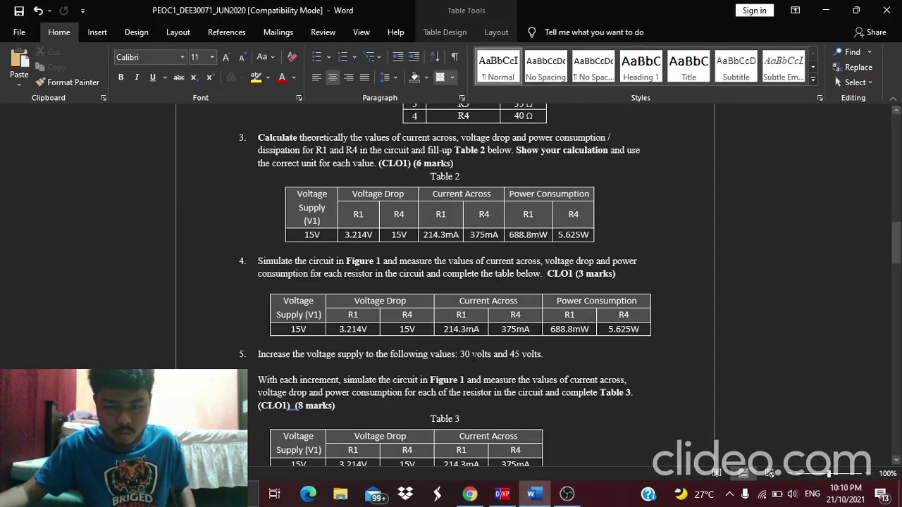
{"action": "scroll", "coordinate": [480, 358], "scroll_direction": "down", "scroll_amount": 2}
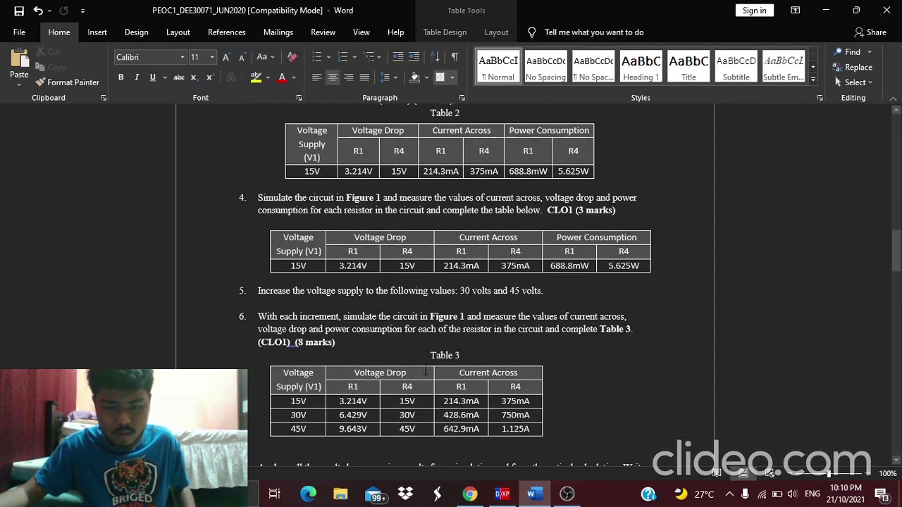
{"action": "scroll", "coordinate": [478, 364], "scroll_direction": "up", "scroll_amount": 2}
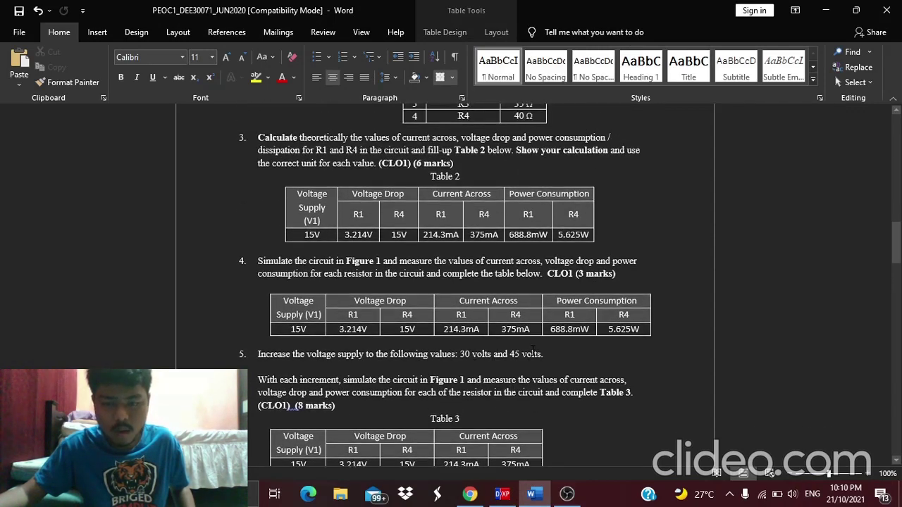
{"action": "mouse_move", "coordinate": [506, 495]}
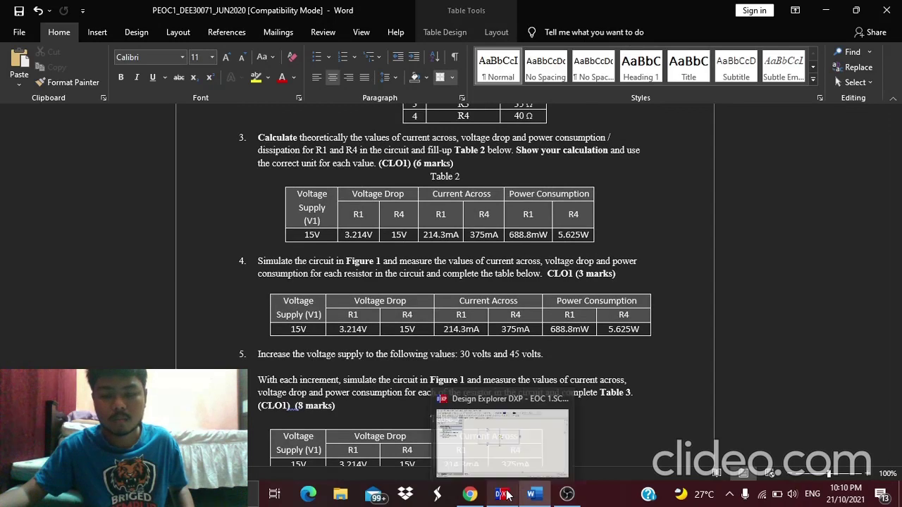
{"action": "left_click", "coordinate": [505, 456]}
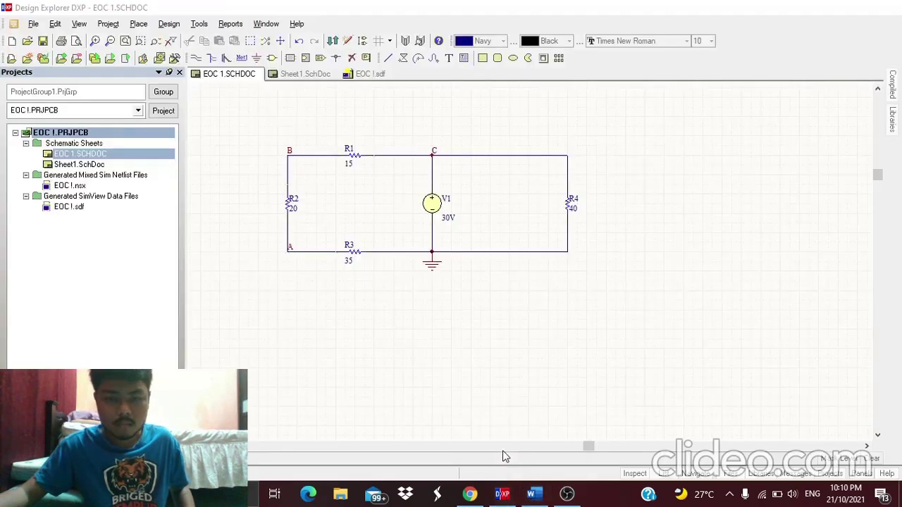
{"action": "double_click", "coordinate": [433, 210]}
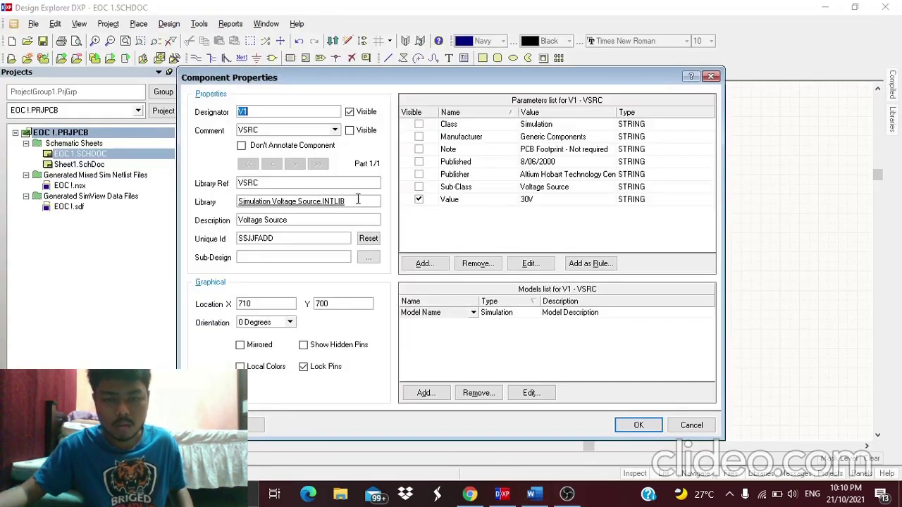
{"action": "left_click", "coordinate": [538, 203]}
{"action": "key", "text": "BackSpace"}
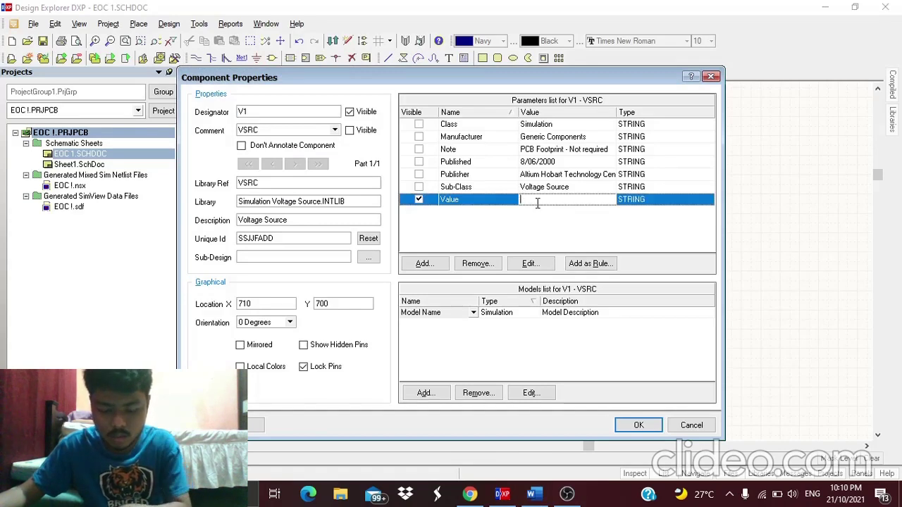
{"action": "type", "text": "45V"}
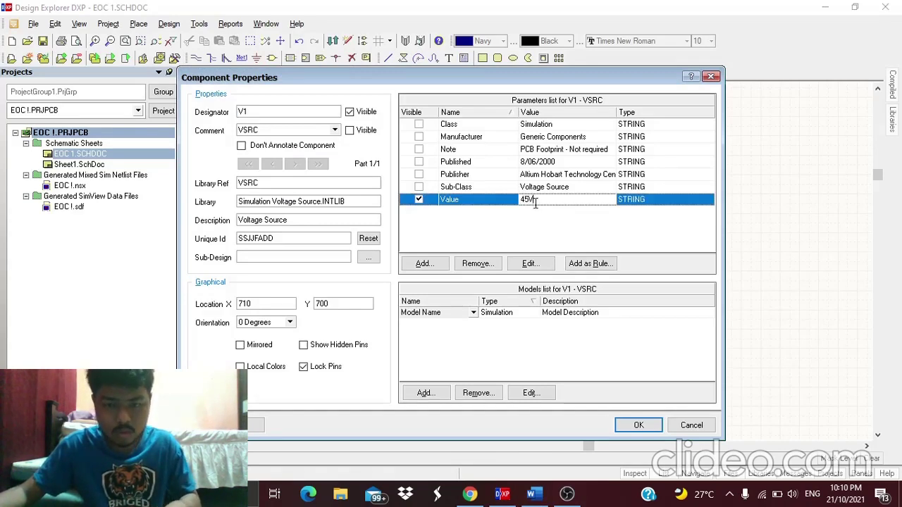
{"action": "left_click", "coordinate": [638, 425]}
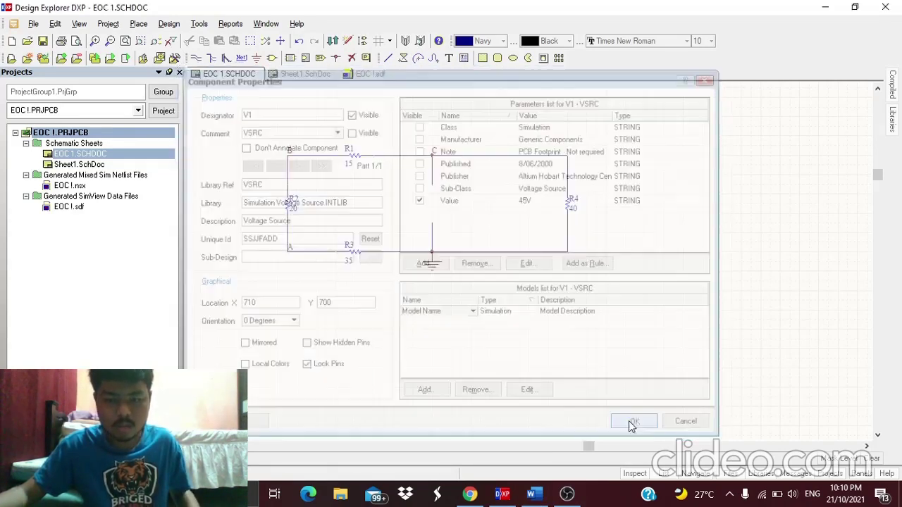
Run the Mixed Sim simulation with the DC sweep's Primary Stop set to 45.00.
{"action": "left_click", "coordinate": [169, 28]}
{"action": "mouse_move", "coordinate": [226, 120]}
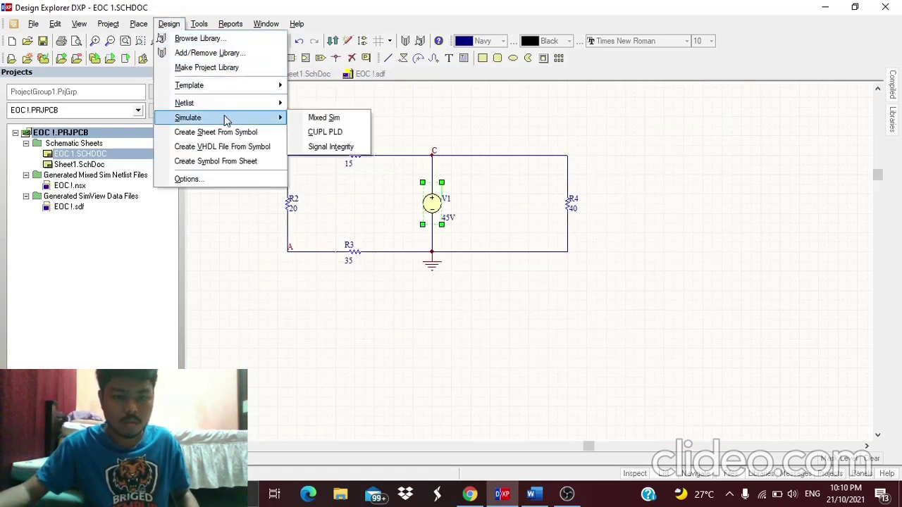
{"action": "left_click", "coordinate": [324, 119]}
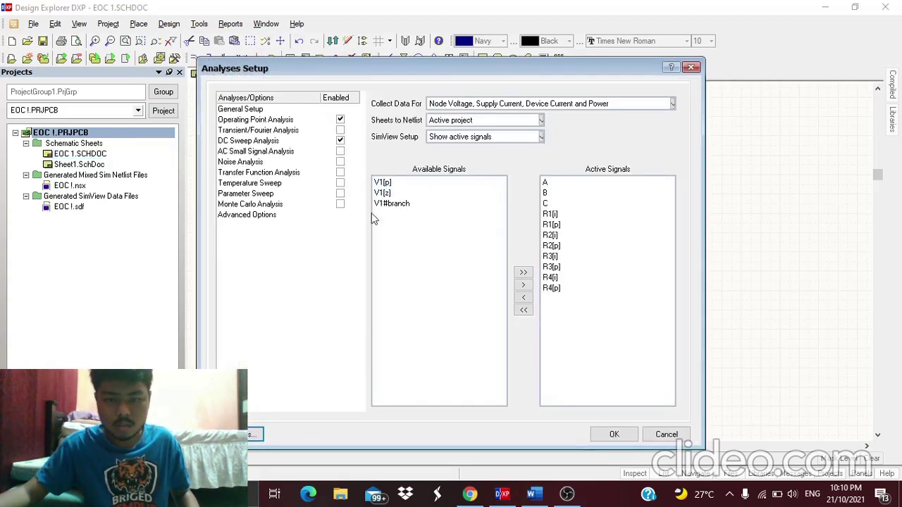
{"action": "left_click", "coordinate": [267, 142]}
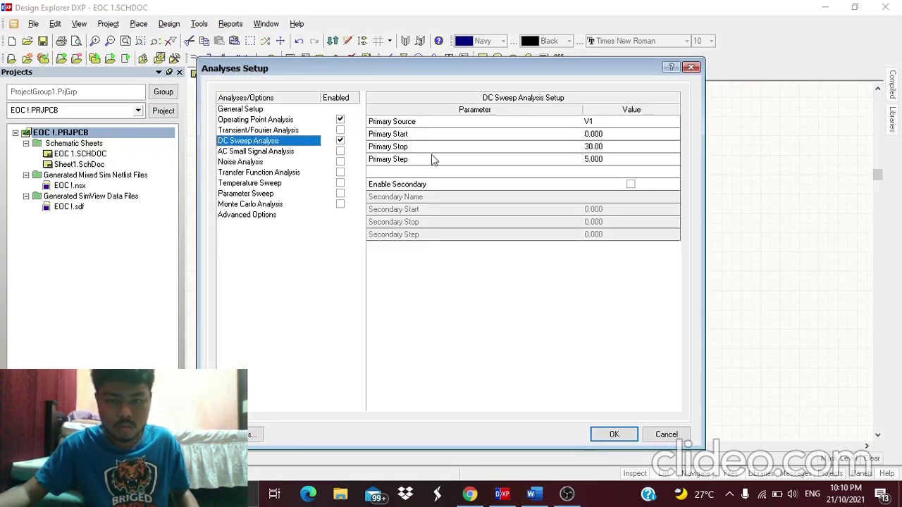
{"action": "left_click", "coordinate": [593, 147]}
{"action": "key", "text": "BackSpace"}
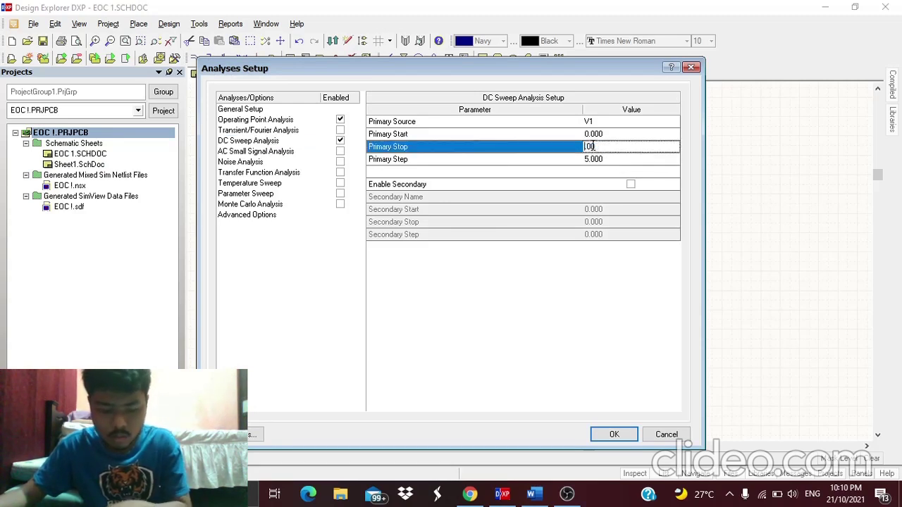
{"action": "type", "text": "45"}
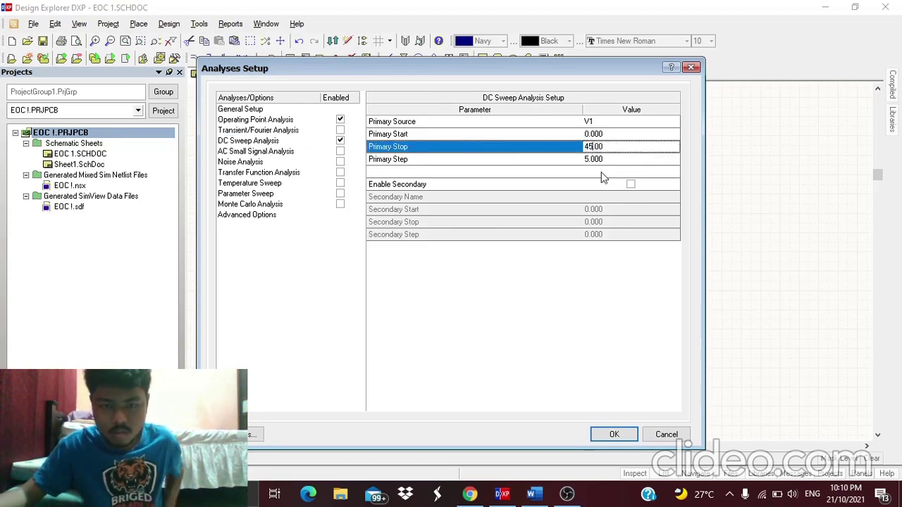
{"action": "left_click", "coordinate": [614, 436]}
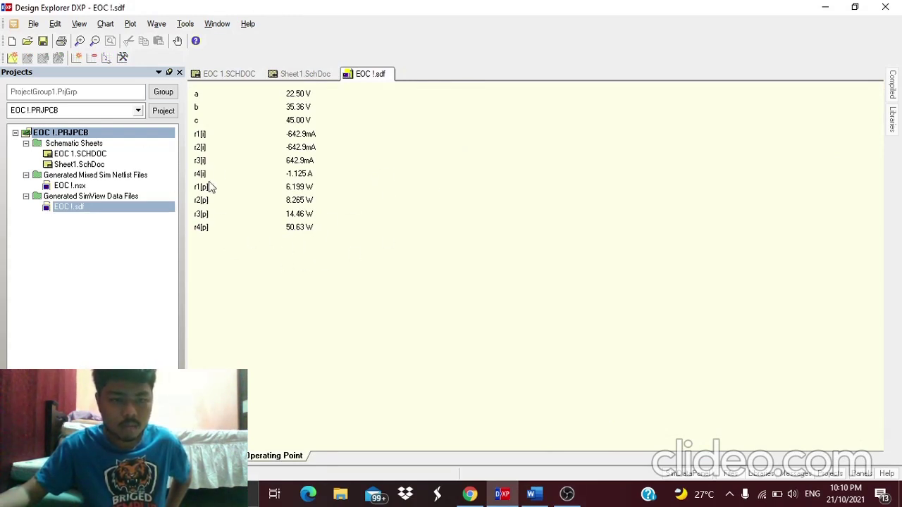
Add a wave with expression c-b named VR1 to the 45 V operating point results table.
{"action": "left_click", "coordinate": [162, 24]}
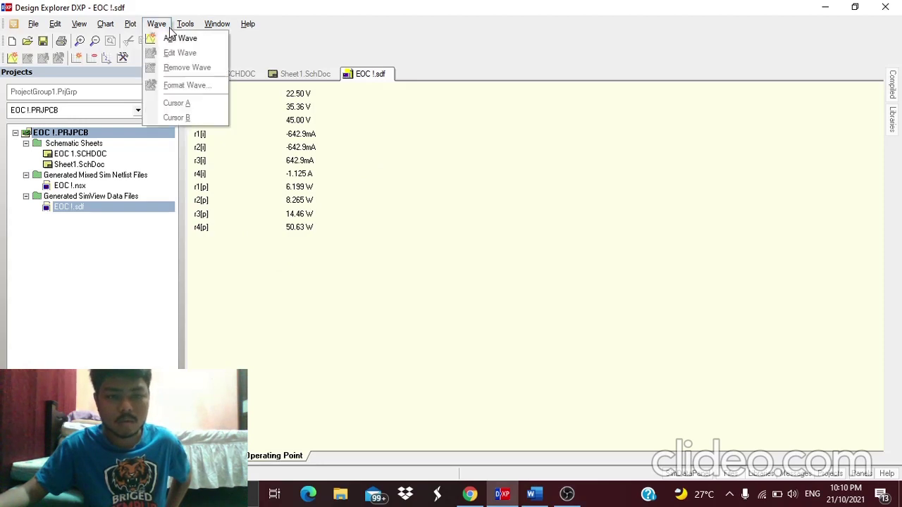
{"action": "left_click", "coordinate": [172, 38]}
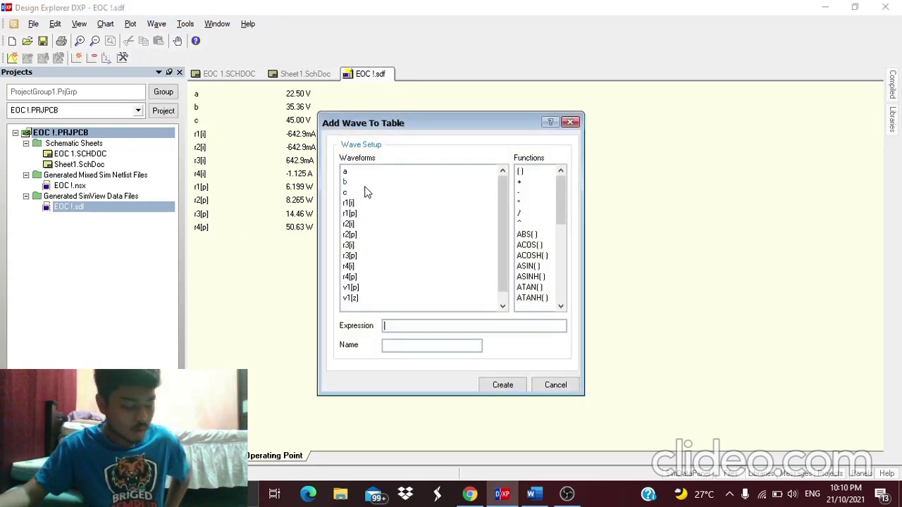
{"action": "left_click", "coordinate": [360, 193]}
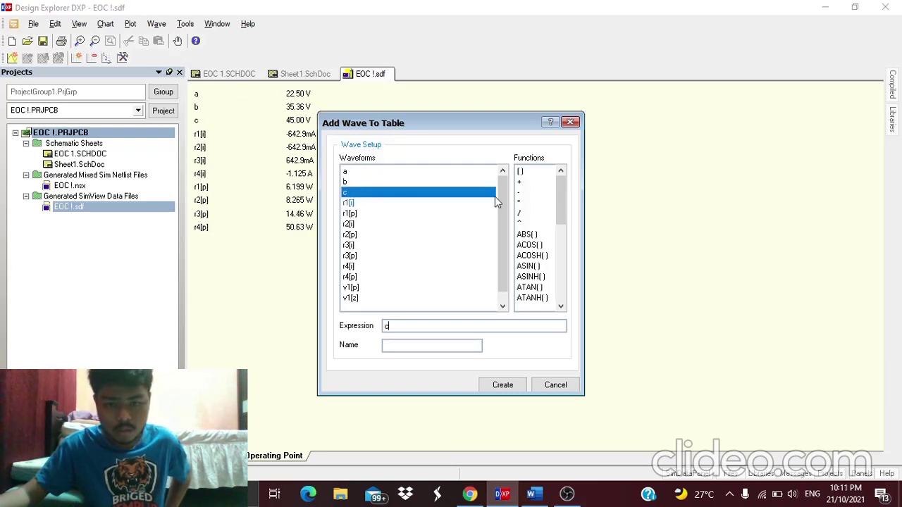
{"action": "left_click", "coordinate": [520, 193]}
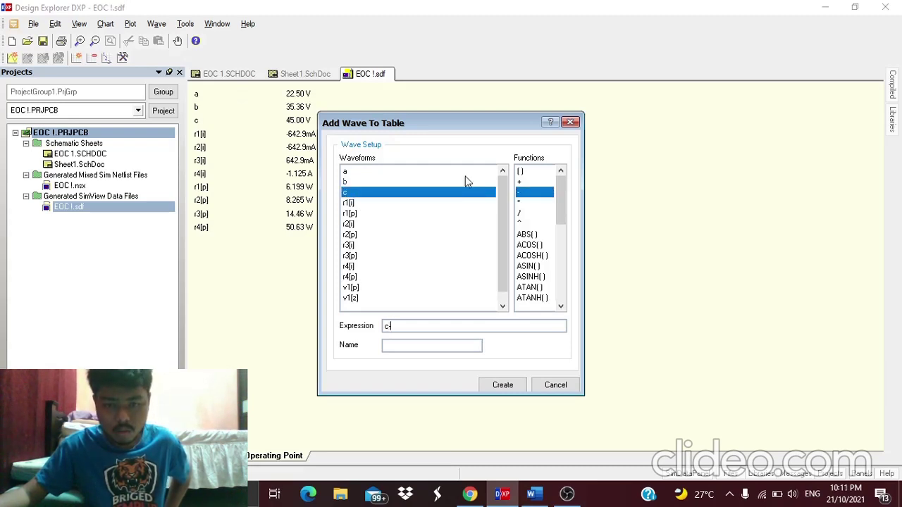
{"action": "left_click", "coordinate": [423, 181]}
{"action": "left_click", "coordinate": [399, 347]}
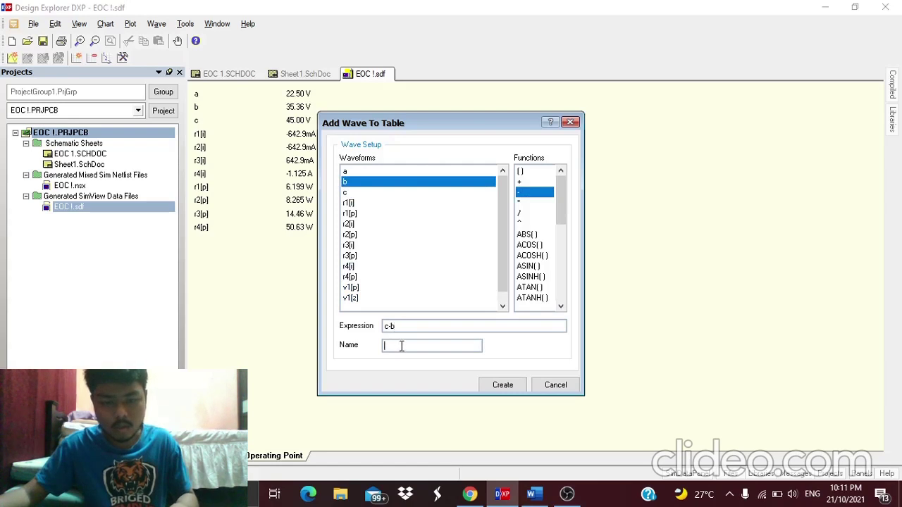
{"action": "type", "text": "VR1"}
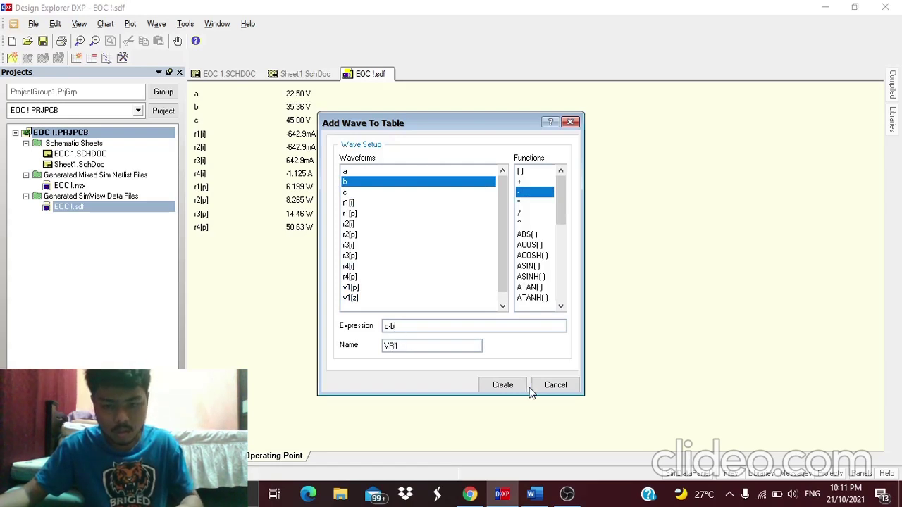
{"action": "left_click", "coordinate": [506, 386]}
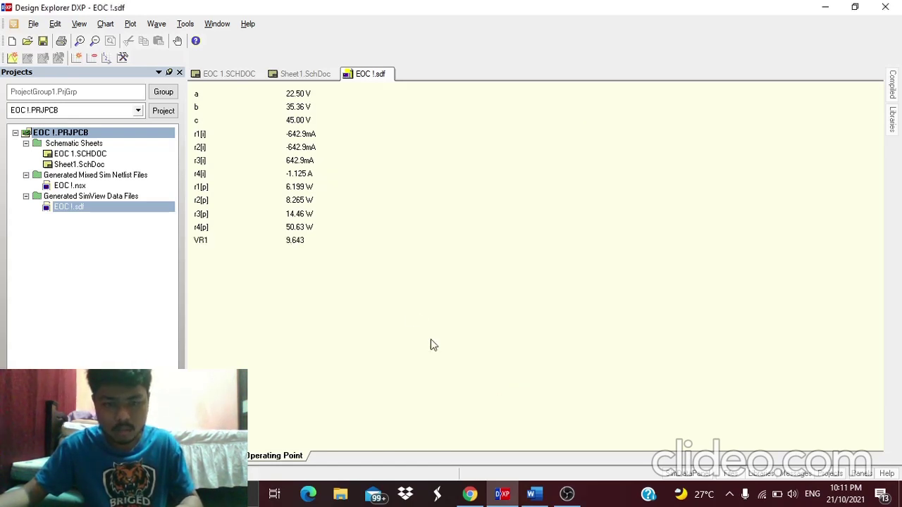
Add a wave with expression b-a named VR2 to the 45 V operating point results table.
{"action": "left_click", "coordinate": [157, 25]}
{"action": "mouse_move", "coordinate": [187, 28]}
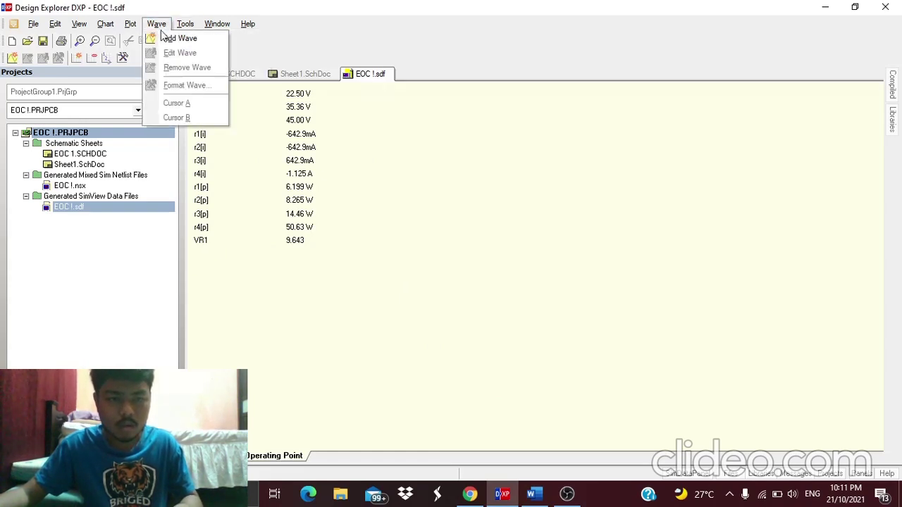
{"action": "left_click", "coordinate": [176, 38]}
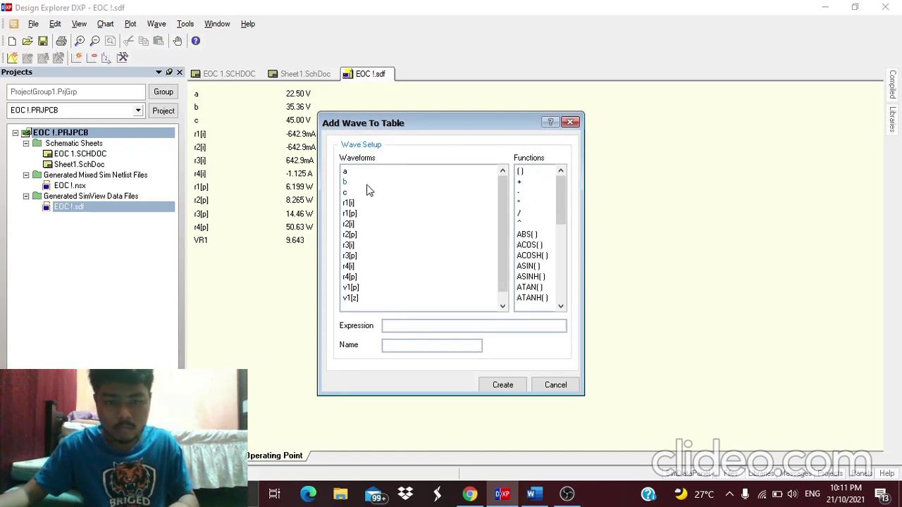
{"action": "left_click", "coordinate": [367, 182]}
{"action": "left_click", "coordinate": [520, 194]}
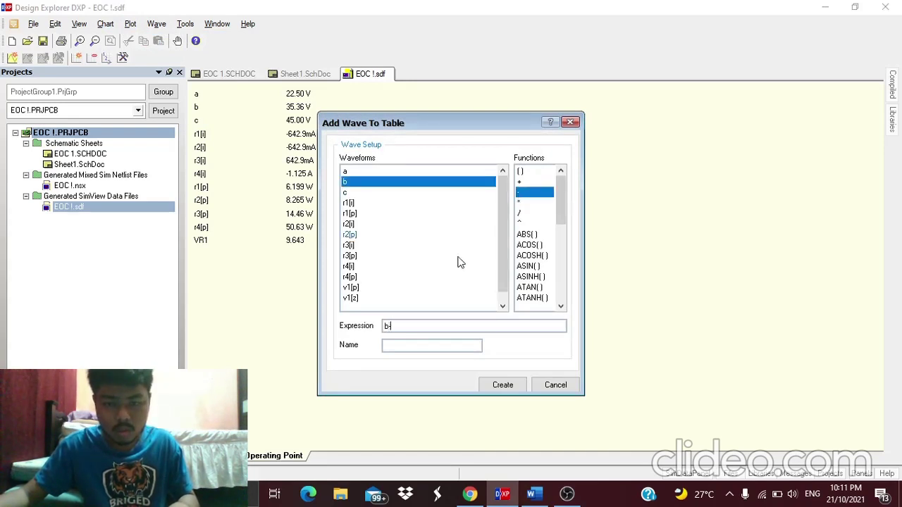
{"action": "left_click", "coordinate": [390, 176]}
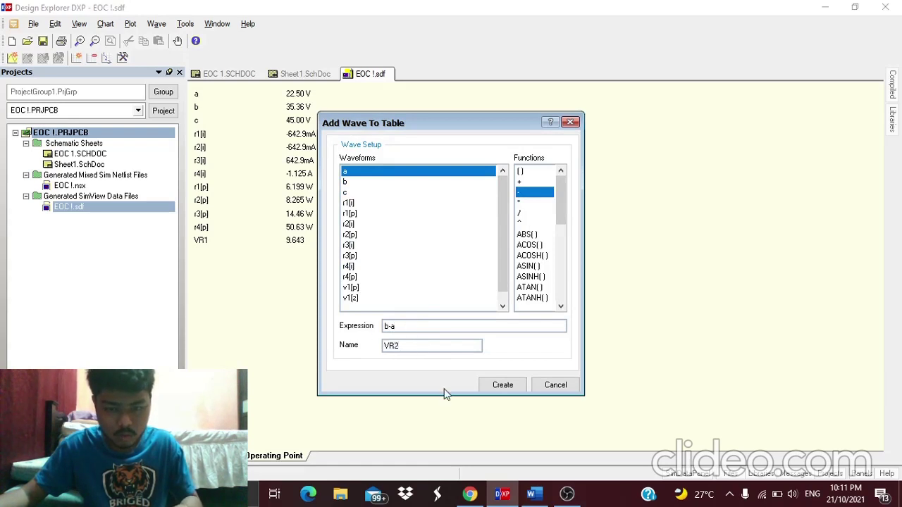
{"action": "left_click", "coordinate": [502, 385]}
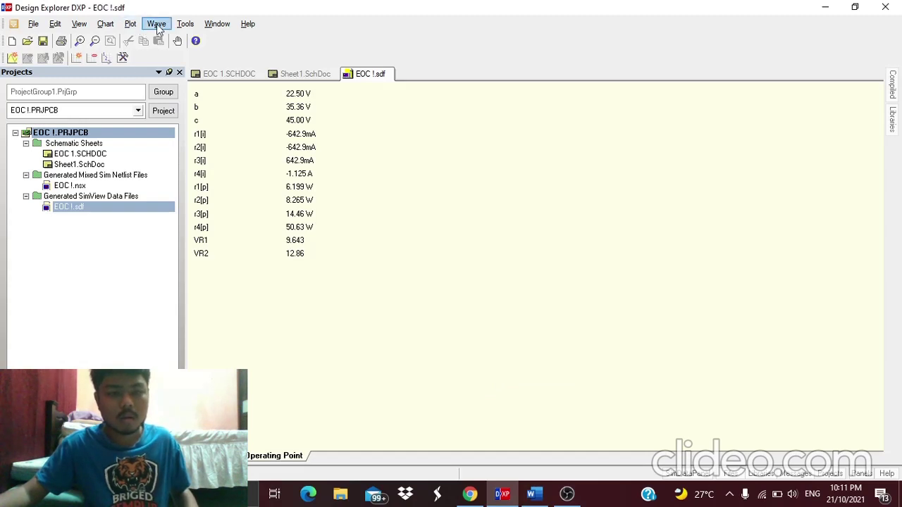
Add a wave with expression a named VR3 to the 45 V operating point results table.
{"action": "left_click", "coordinate": [156, 23]}
{"action": "left_click", "coordinate": [176, 36]}
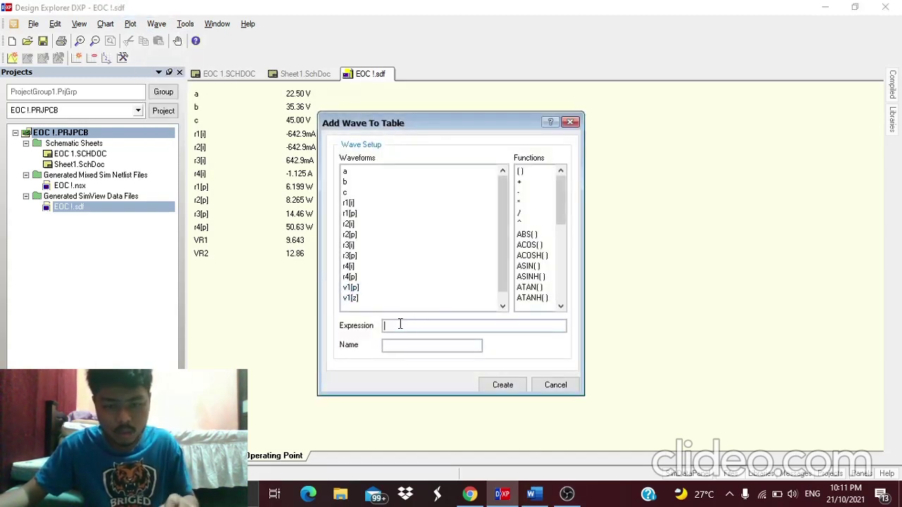
{"action": "left_click", "coordinate": [356, 173]}
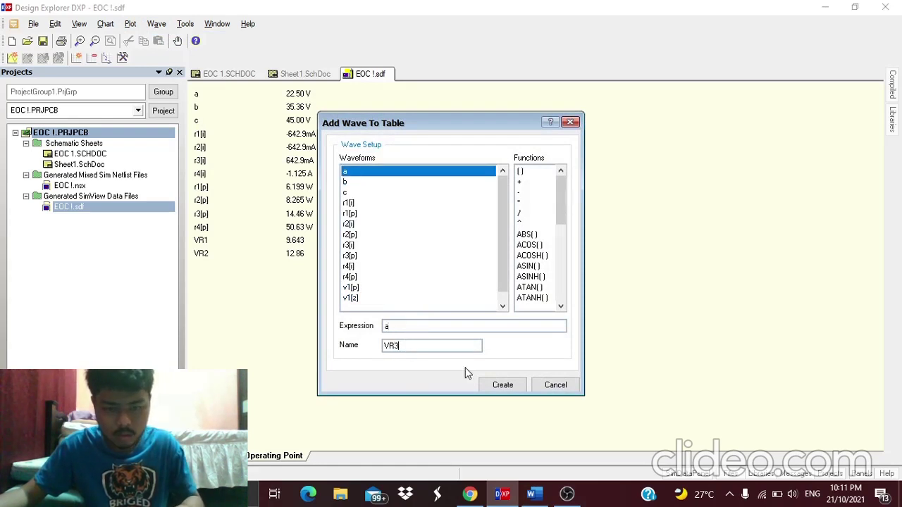
{"action": "left_click", "coordinate": [503, 385]}
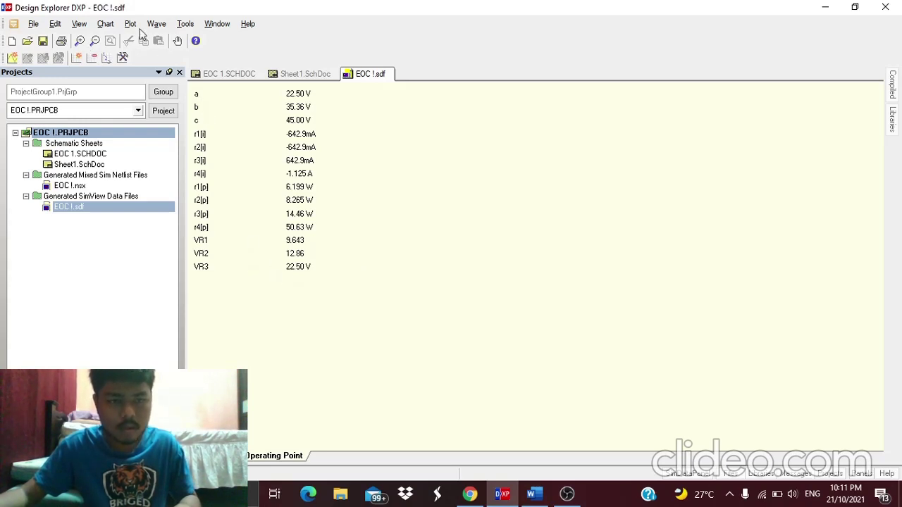
Add a wave with expression c named VR4 to the 45 V operating point results table.
{"action": "left_click", "coordinate": [156, 23]}
{"action": "left_click", "coordinate": [175, 37]}
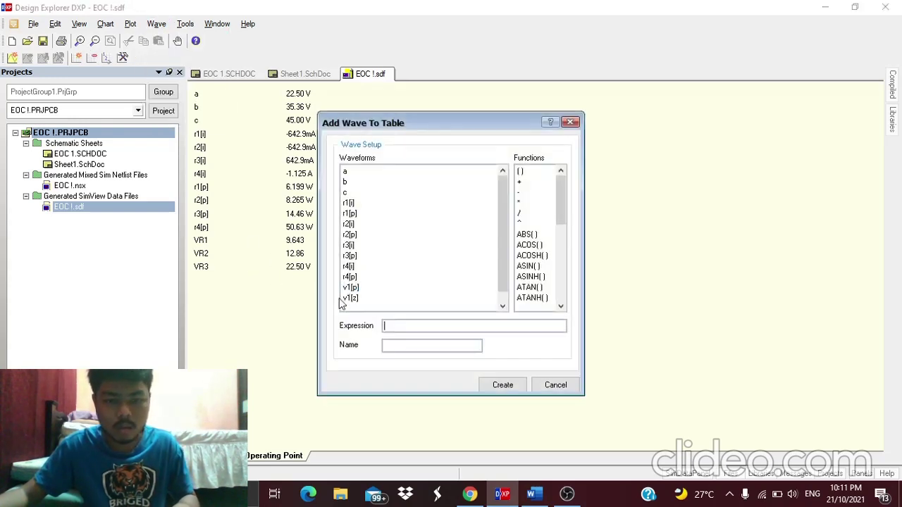
{"action": "double_click", "coordinate": [357, 192]}
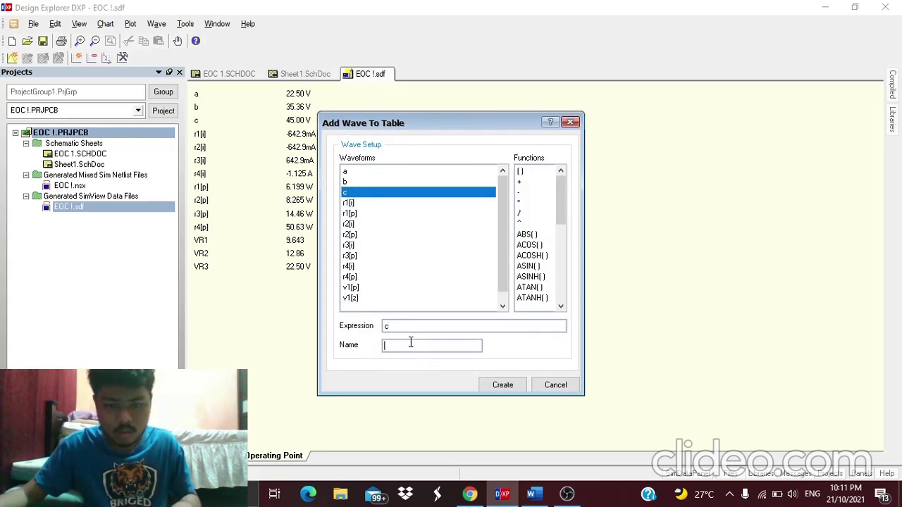
{"action": "type", "text": "VR4"}
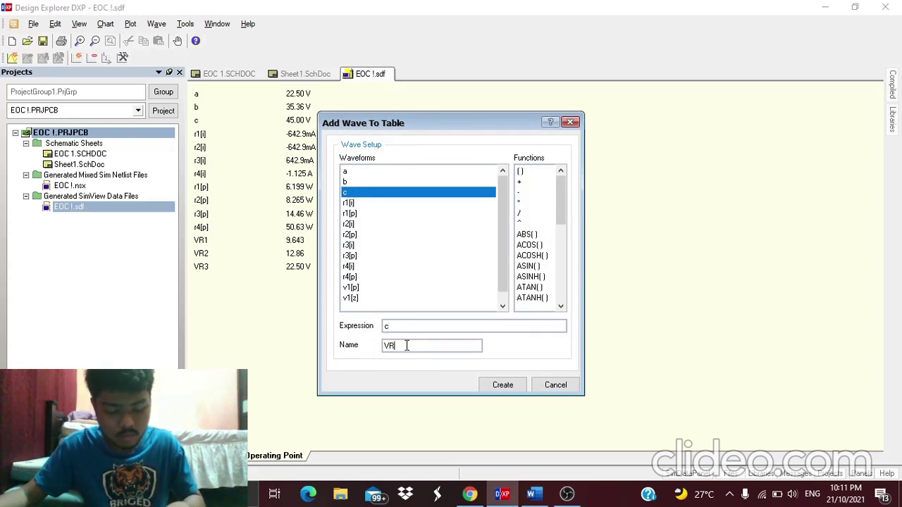
{"action": "left_click", "coordinate": [501, 384]}
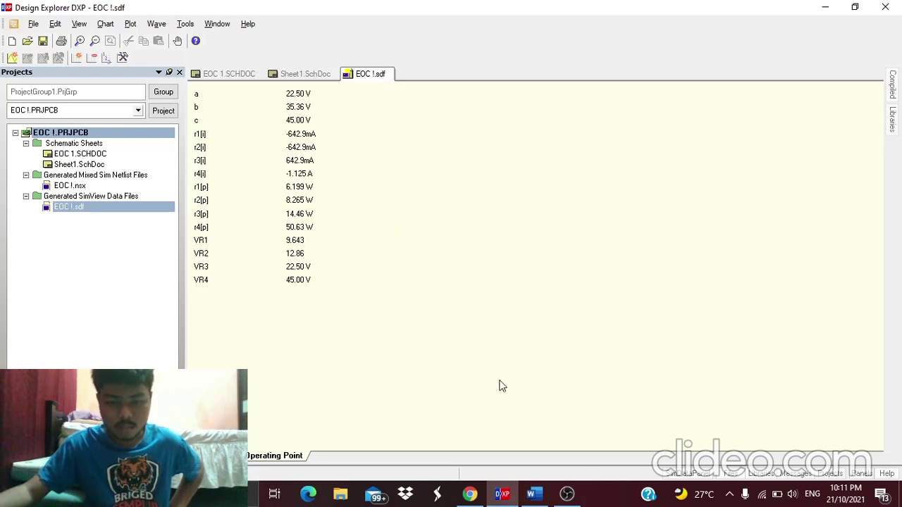
{"action": "mouse_move", "coordinate": [577, 497]}
{"action": "left_click", "coordinate": [573, 448]}
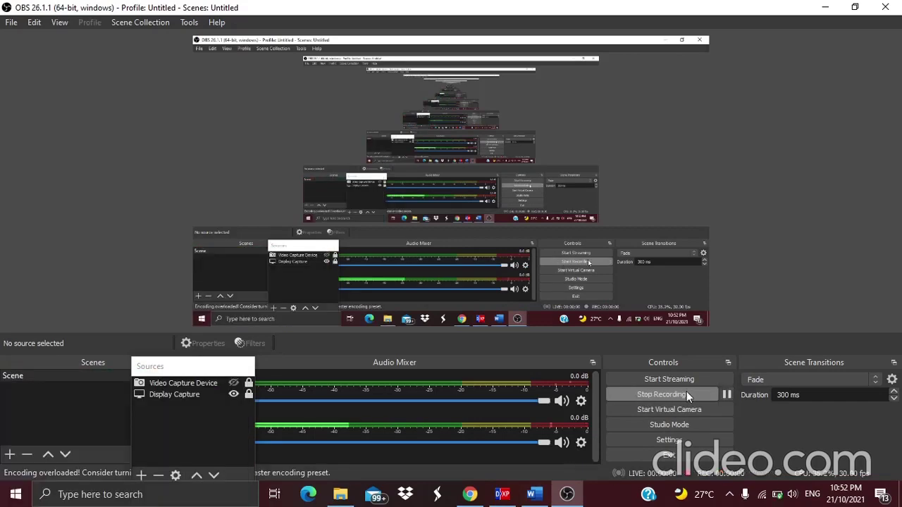
Switch to the Word worksheet to view Part B's Figure 3 circuit, and return to the EOC 1 schematic in DXP.
{"action": "left_click", "coordinate": [533, 494]}
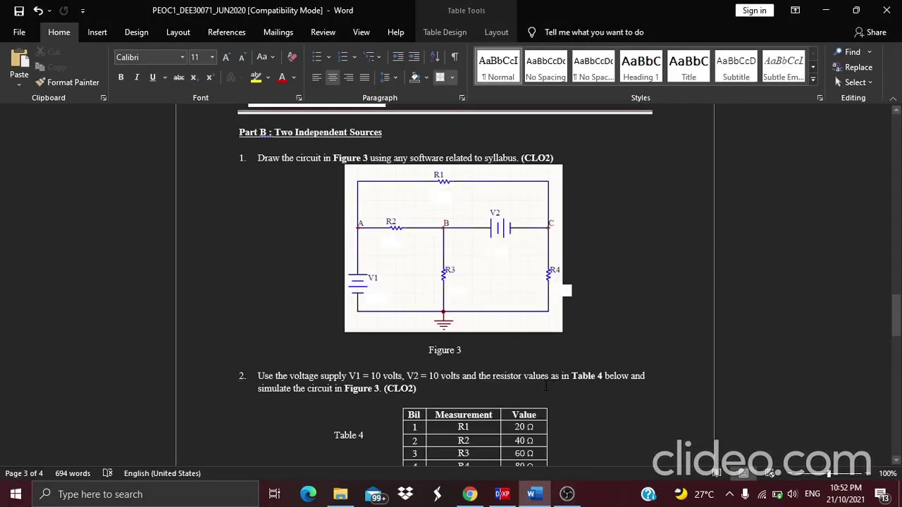
{"action": "scroll", "coordinate": [452, 296], "scroll_direction": "up", "scroll_amount": 1}
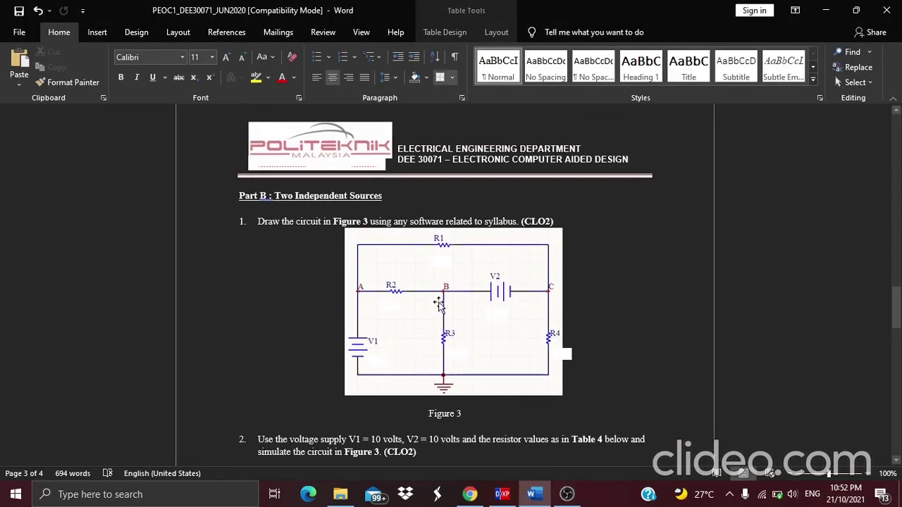
{"action": "left_click", "coordinate": [503, 494]}
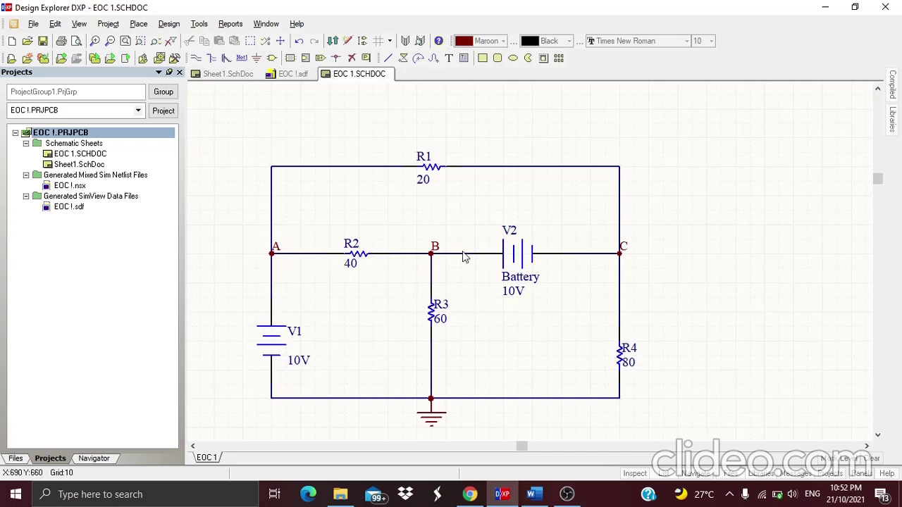
Add signal C to the active signals, check the DC sweep settings and run the Mixed Sim simulation of the two-source circuit.
{"action": "left_click", "coordinate": [169, 24]}
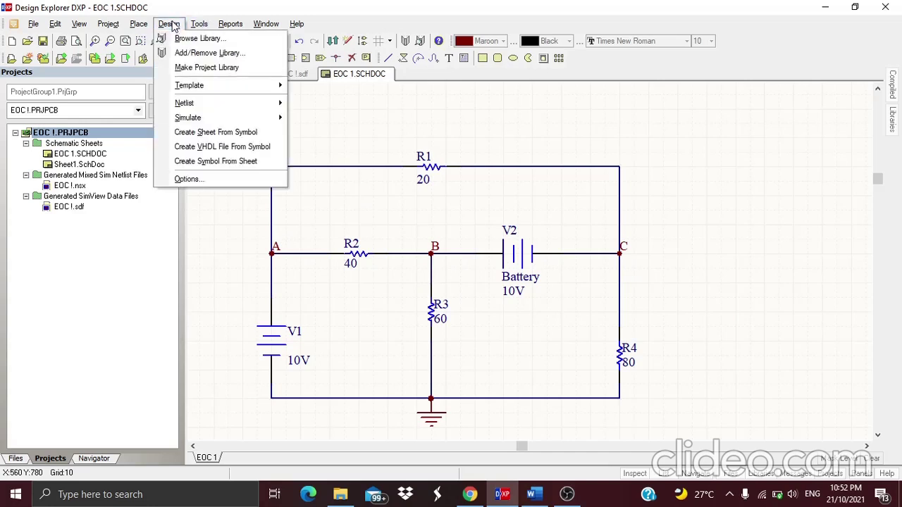
{"action": "mouse_move", "coordinate": [240, 118]}
{"action": "left_click", "coordinate": [351, 120]}
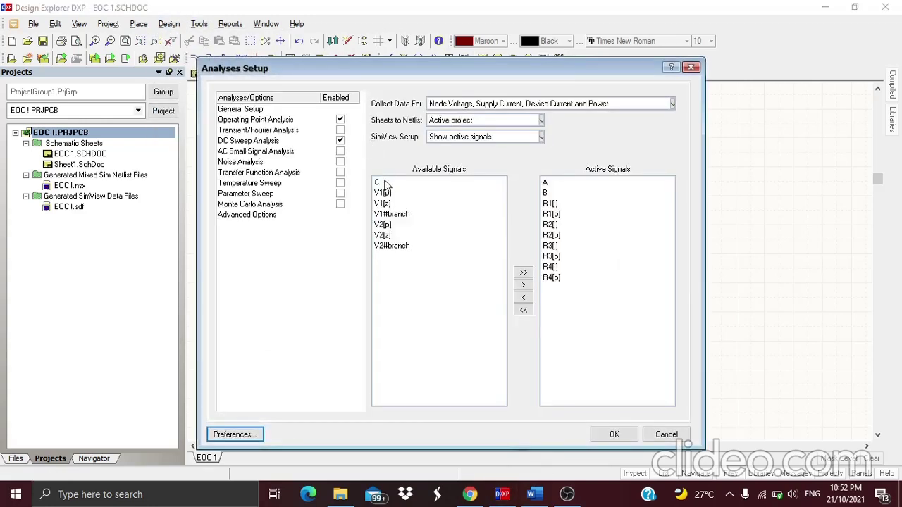
{"action": "double_click", "coordinate": [385, 183]}
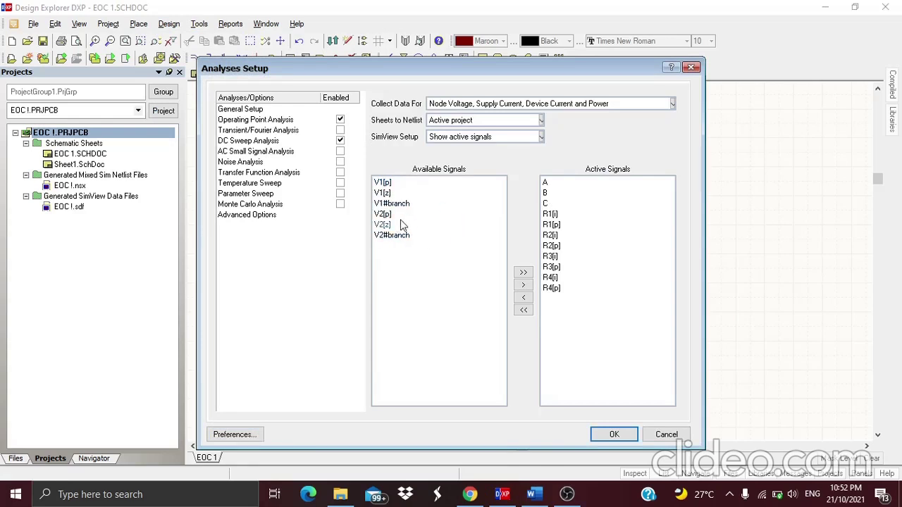
{"action": "left_click", "coordinate": [275, 141]}
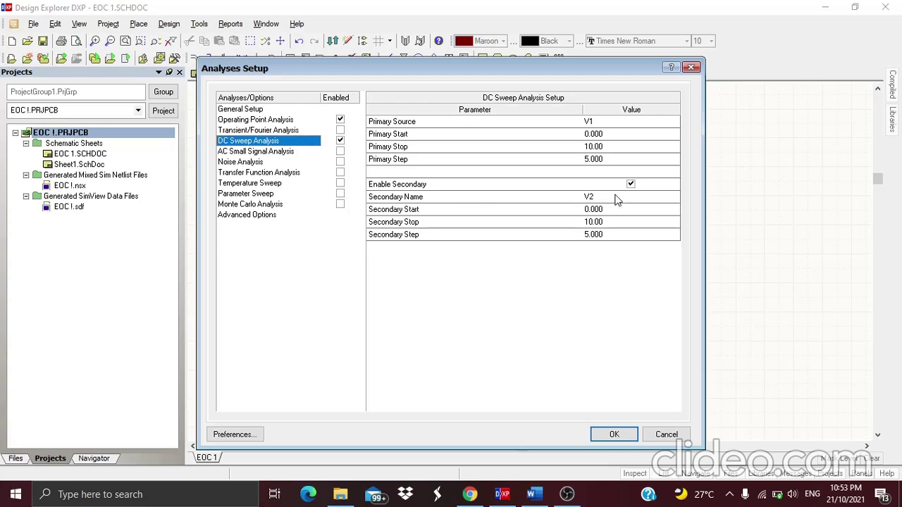
{"action": "left_click", "coordinate": [614, 434]}
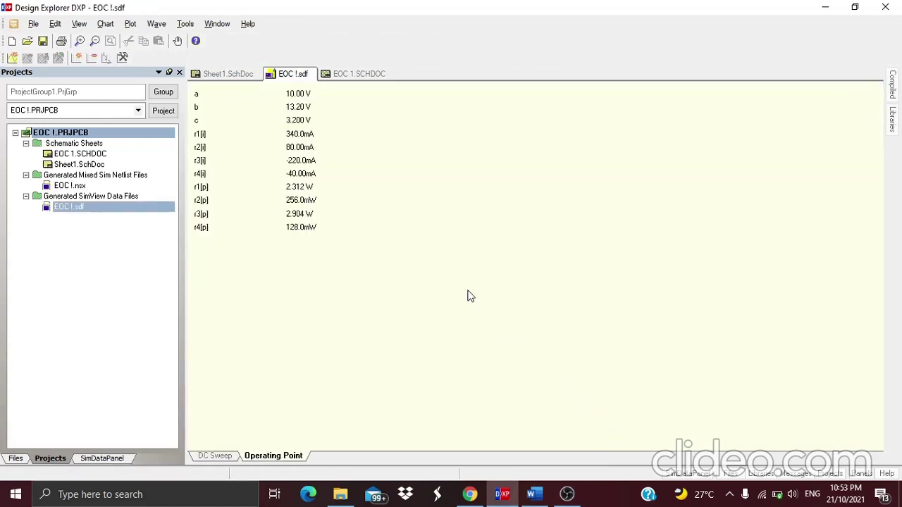
Add a wave with expression a-c named VR1 to the two-source circuit's operating point results table.
{"action": "left_click", "coordinate": [166, 24]}
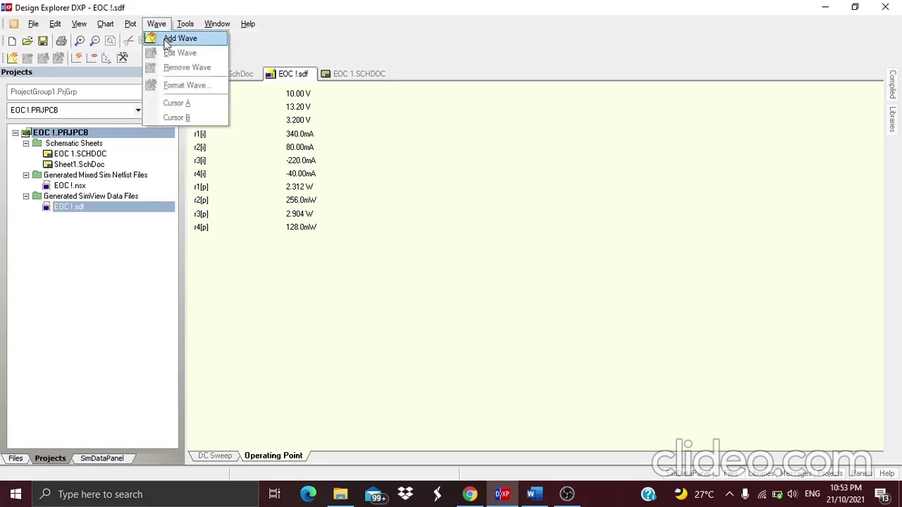
{"action": "left_click", "coordinate": [180, 38]}
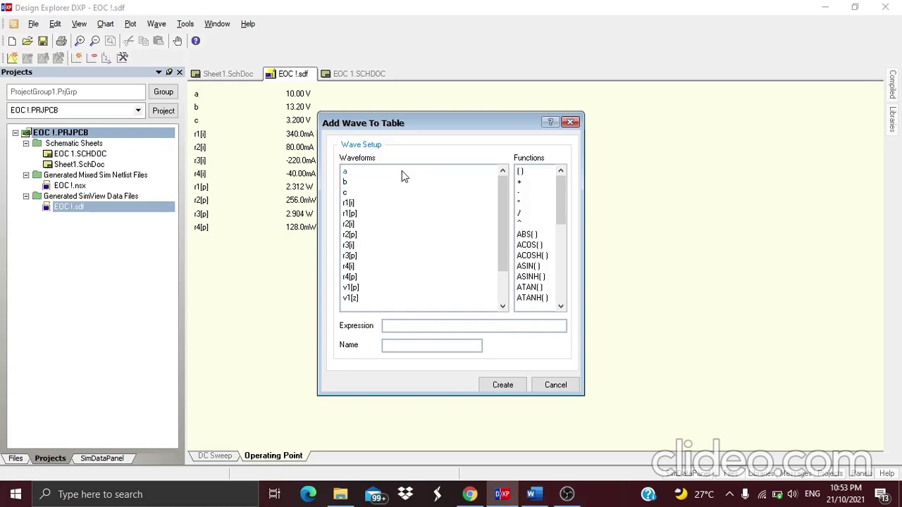
{"action": "left_click", "coordinate": [402, 171]}
{"action": "left_click", "coordinate": [525, 192]}
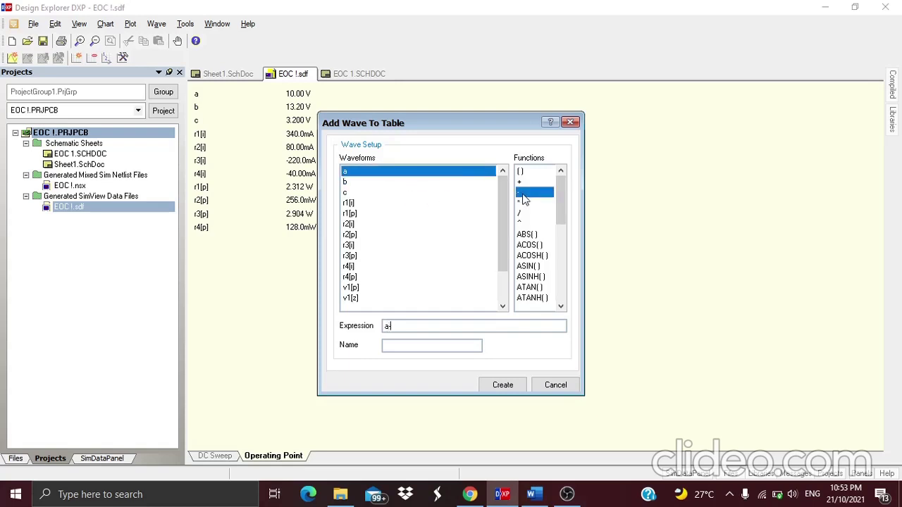
{"action": "left_click", "coordinate": [393, 193]}
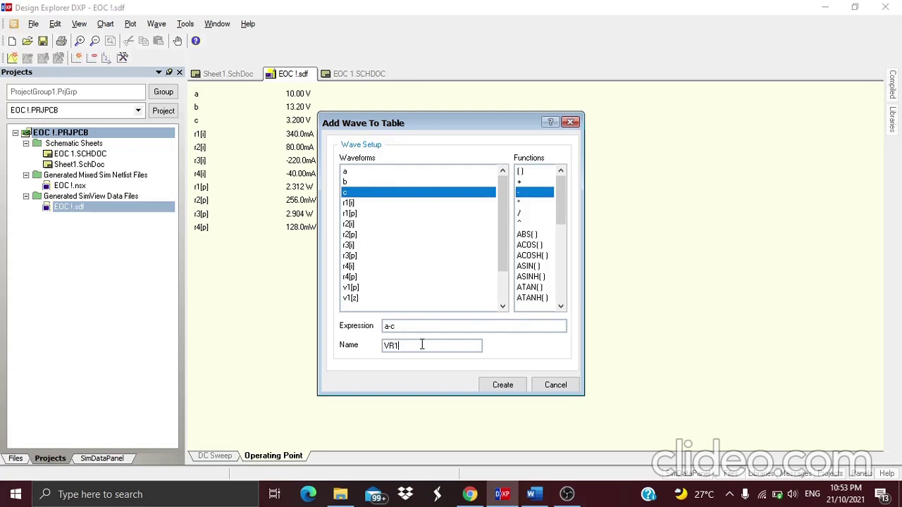
{"action": "left_click", "coordinate": [505, 386]}
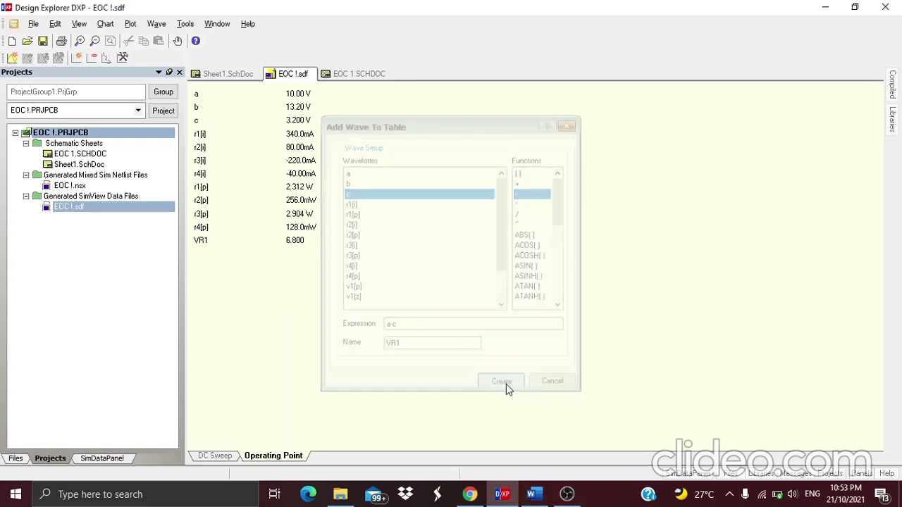
Add a wave with expression a-b named VR2 to the two-source circuit's operating point results table.
{"action": "left_click", "coordinate": [154, 25]}
{"action": "left_click", "coordinate": [197, 39]}
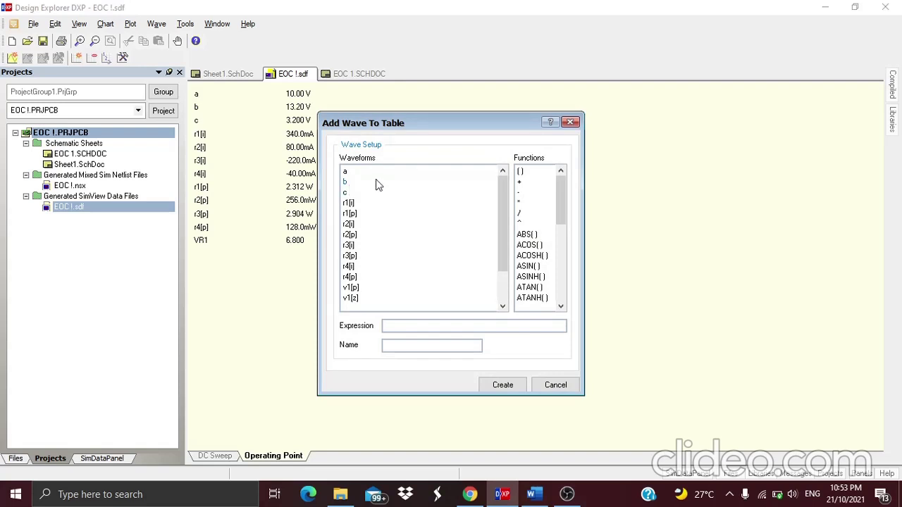
{"action": "left_click", "coordinate": [375, 172]}
{"action": "left_click", "coordinate": [520, 193]}
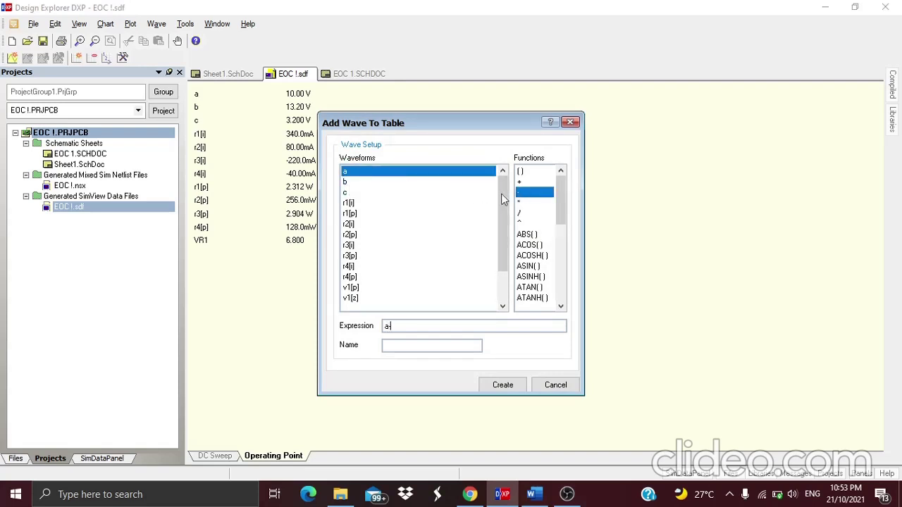
{"action": "left_click", "coordinate": [416, 182]}
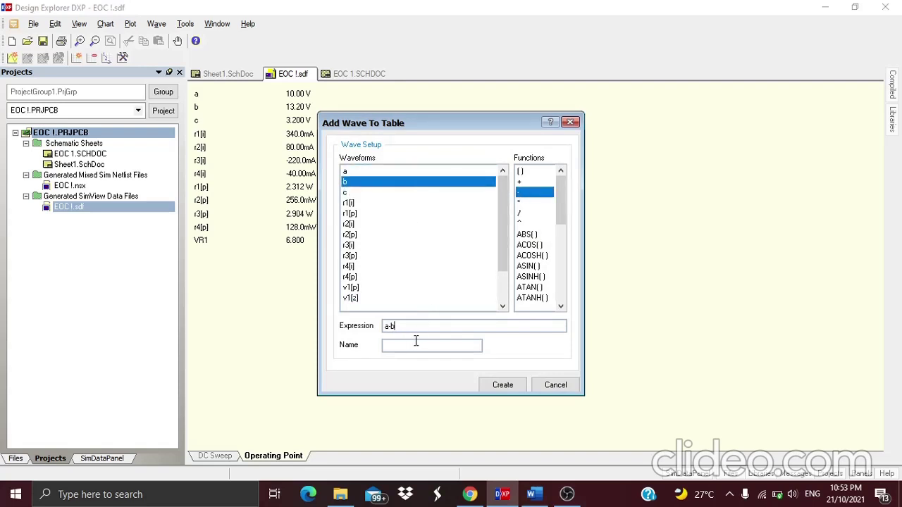
{"action": "type", "text": "VR2"}
{"action": "left_click", "coordinate": [503, 385]}
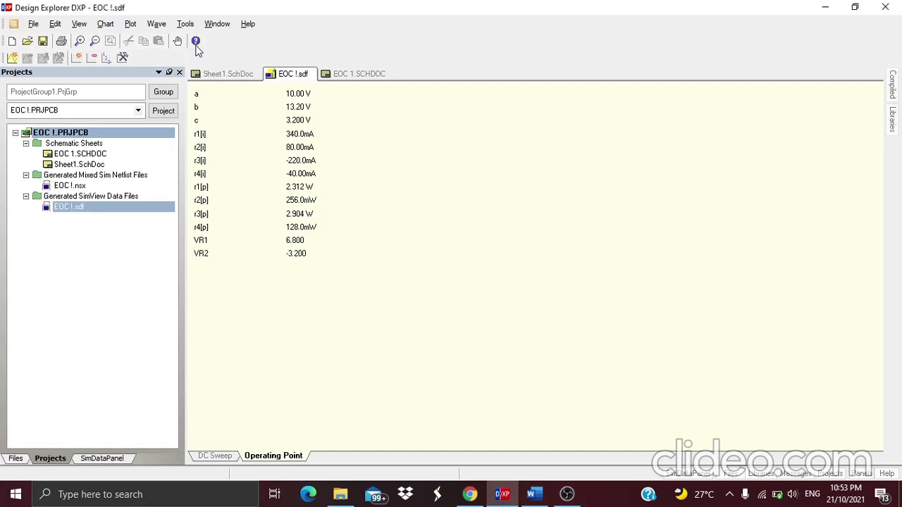
Add a wave with expression b named VR3 to the two-source circuit's operating point results table.
{"action": "left_click", "coordinate": [157, 24]}
{"action": "left_click", "coordinate": [185, 39]}
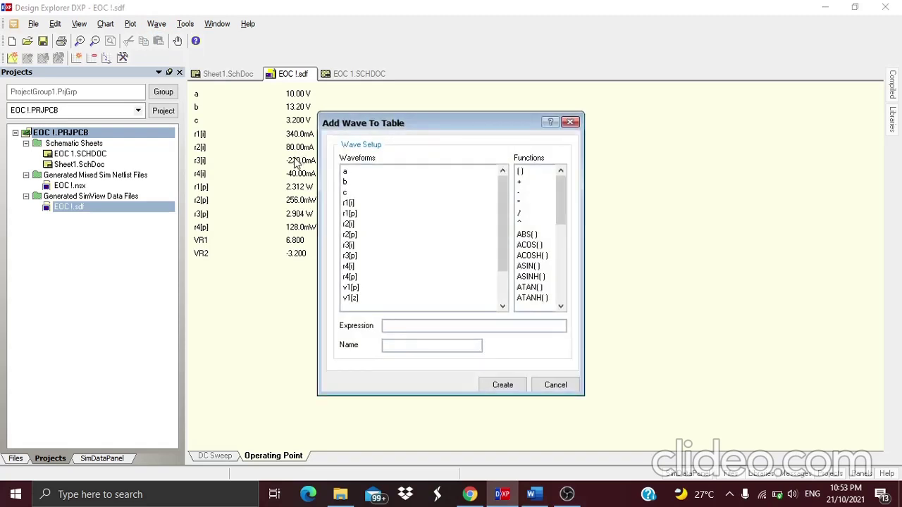
{"action": "left_click", "coordinate": [373, 183]}
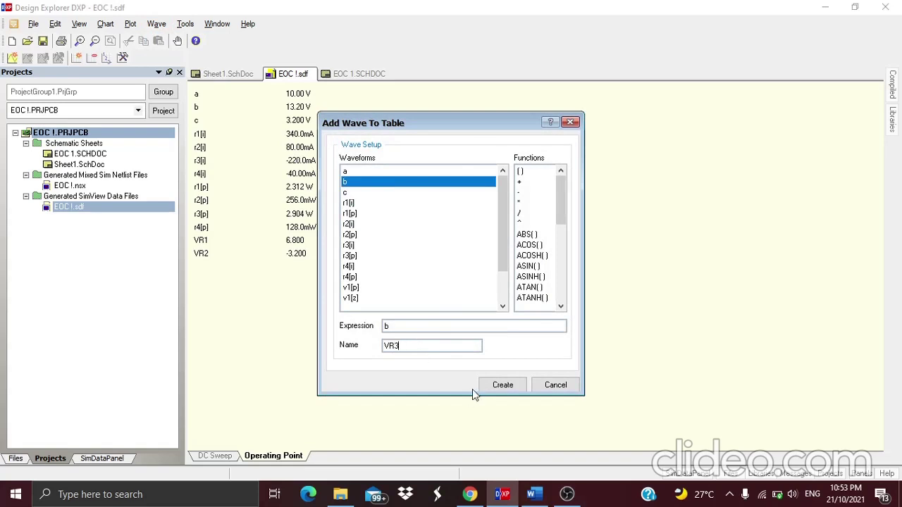
{"action": "left_click", "coordinate": [497, 384]}
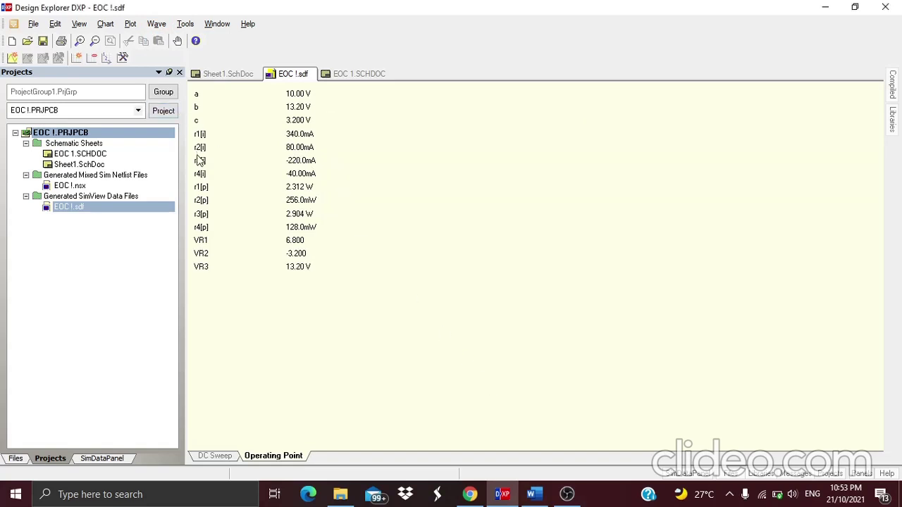
Add a wave with expression c named VR4 to the two-source circuit's operating point results table.
{"action": "left_click", "coordinate": [157, 24]}
{"action": "left_click", "coordinate": [176, 36]}
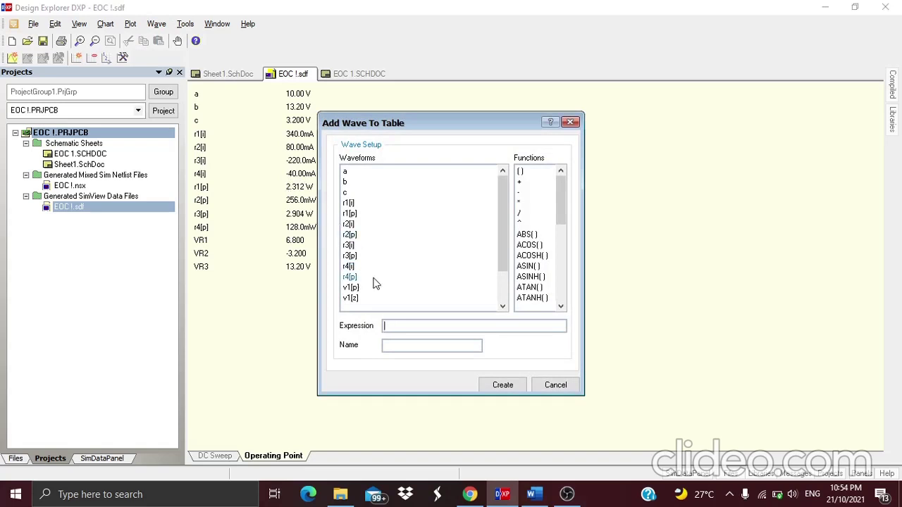
{"action": "left_click", "coordinate": [349, 192]}
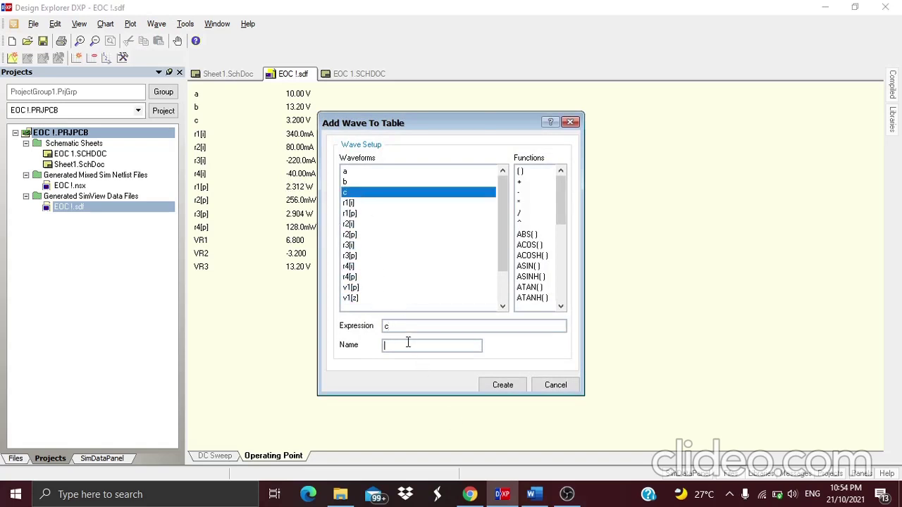
{"action": "type", "text": "VR4"}
{"action": "left_click", "coordinate": [502, 385]}
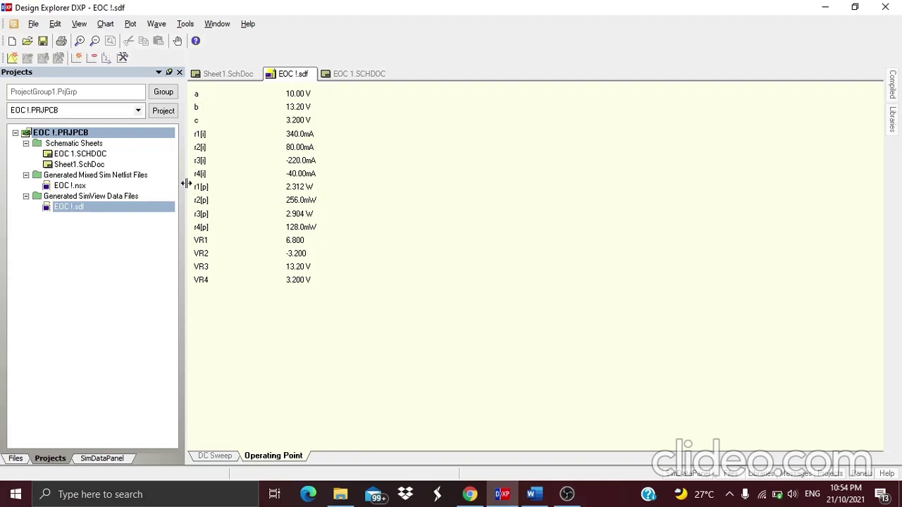
Switch to the Word worksheet and compare the 10 V simulation results with Table 5 and the question 4 table.
{"action": "mouse_move", "coordinate": [535, 496]}
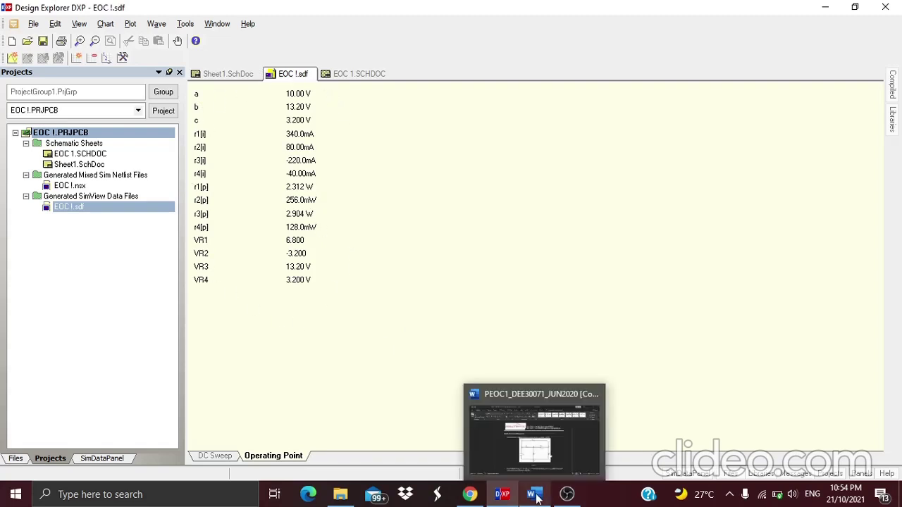
{"action": "left_click", "coordinate": [538, 463]}
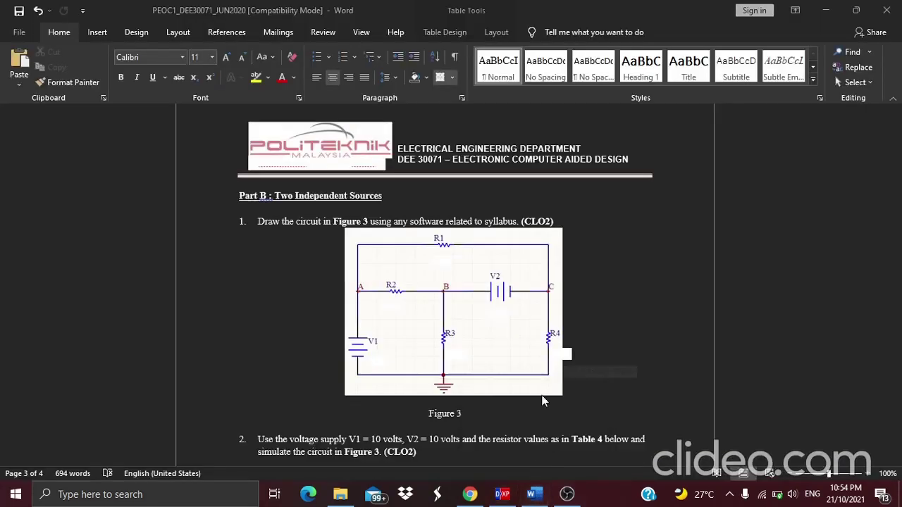
{"action": "scroll", "coordinate": [514, 350], "scroll_direction": "down", "scroll_amount": 3}
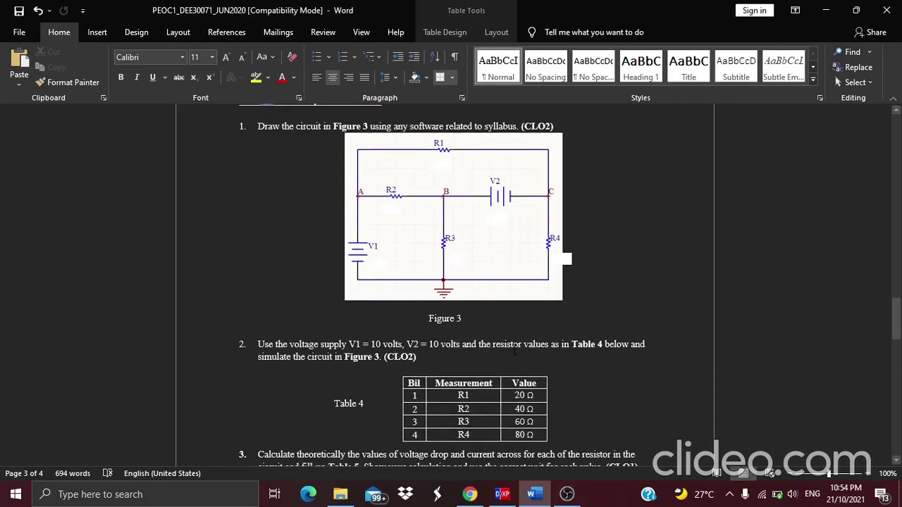
{"action": "scroll", "coordinate": [446, 318], "scroll_direction": "down", "scroll_amount": 1}
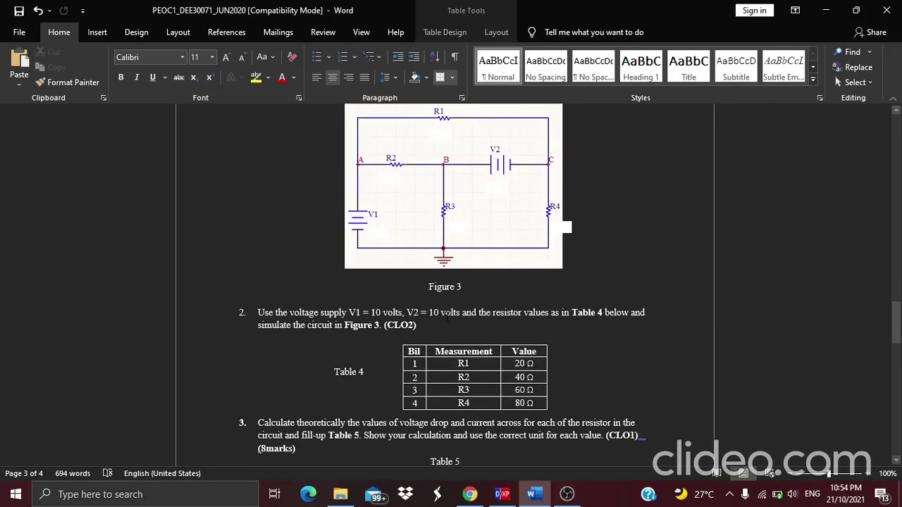
{"action": "scroll", "coordinate": [404, 303], "scroll_direction": "down", "scroll_amount": 4}
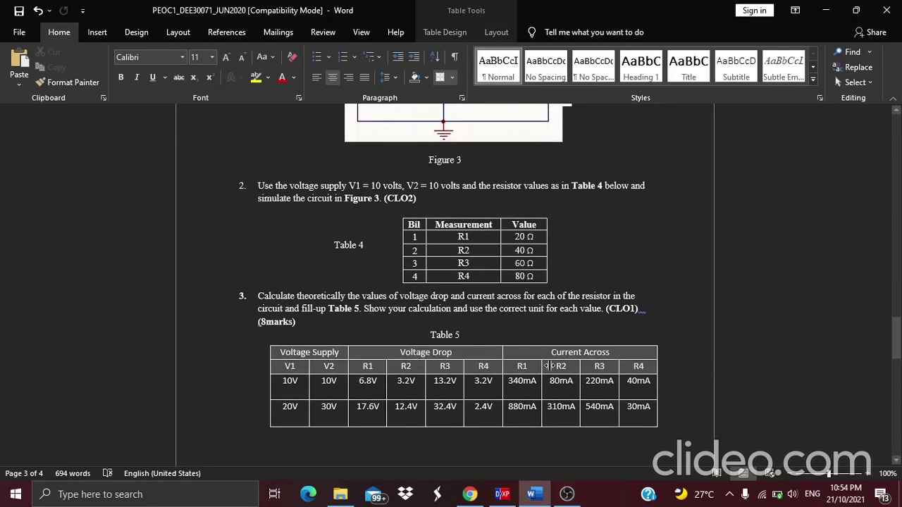
{"action": "scroll", "coordinate": [472, 308], "scroll_direction": "down", "scroll_amount": 7}
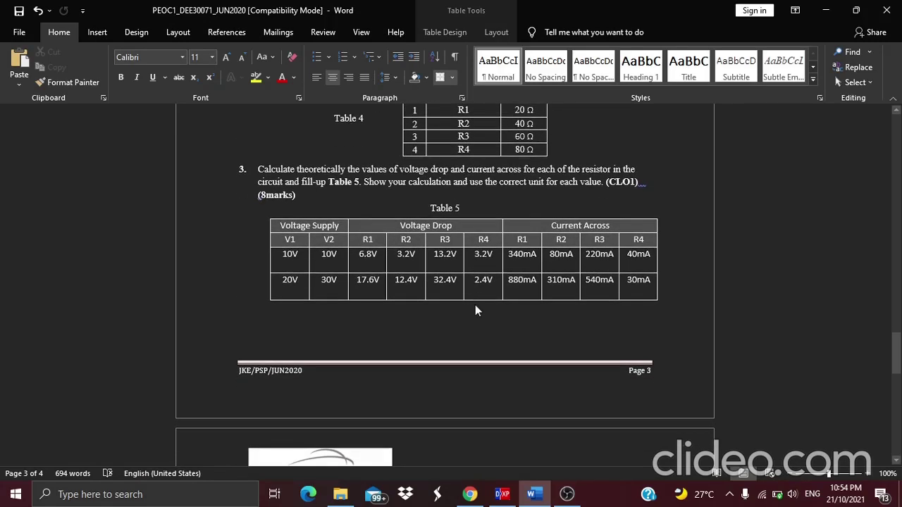
{"action": "scroll", "coordinate": [471, 306], "scroll_direction": "down", "scroll_amount": 5}
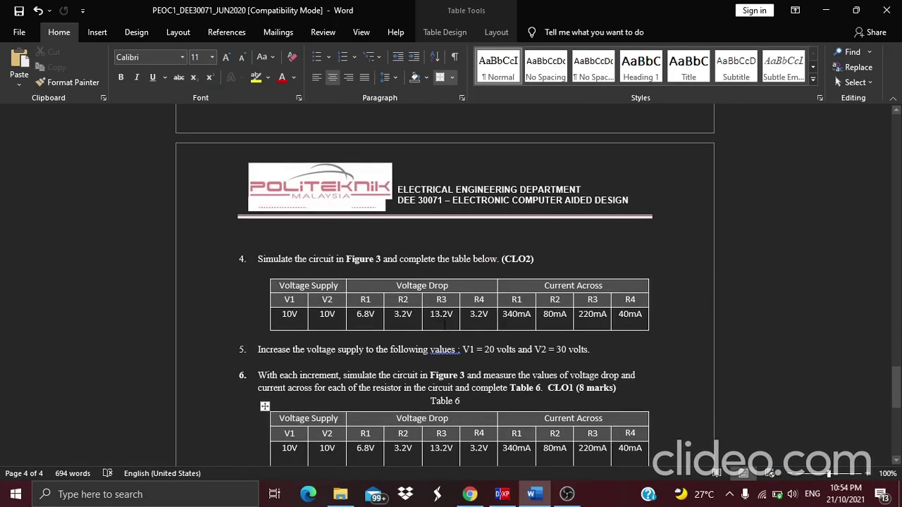
Read worksheet questions 5 and 6 for the increased V1 and V2 supply values, and return to Sheet1.SchDoc in DXP.
{"action": "scroll", "coordinate": [444, 332], "scroll_direction": "down", "scroll_amount": 1}
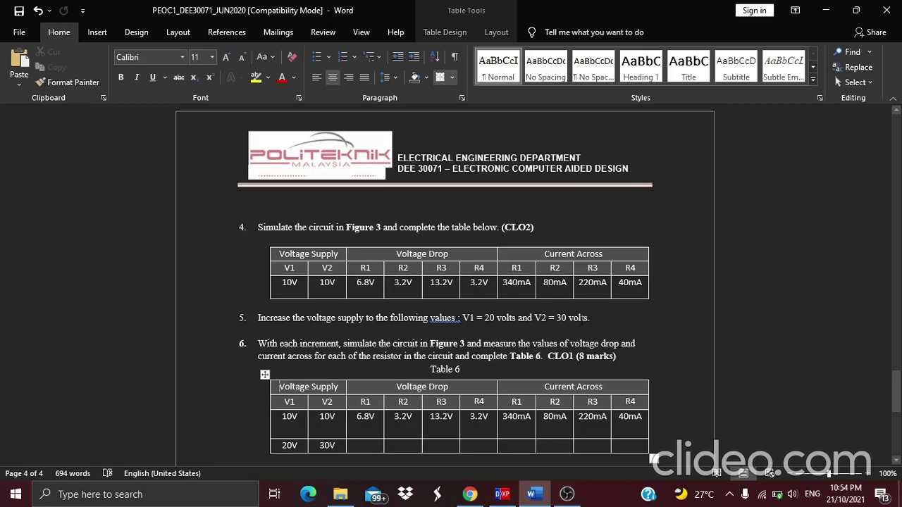
{"action": "scroll", "coordinate": [564, 333], "scroll_direction": "down", "scroll_amount": 2}
{"action": "scroll", "coordinate": [497, 452], "scroll_direction": "up", "scroll_amount": 3}
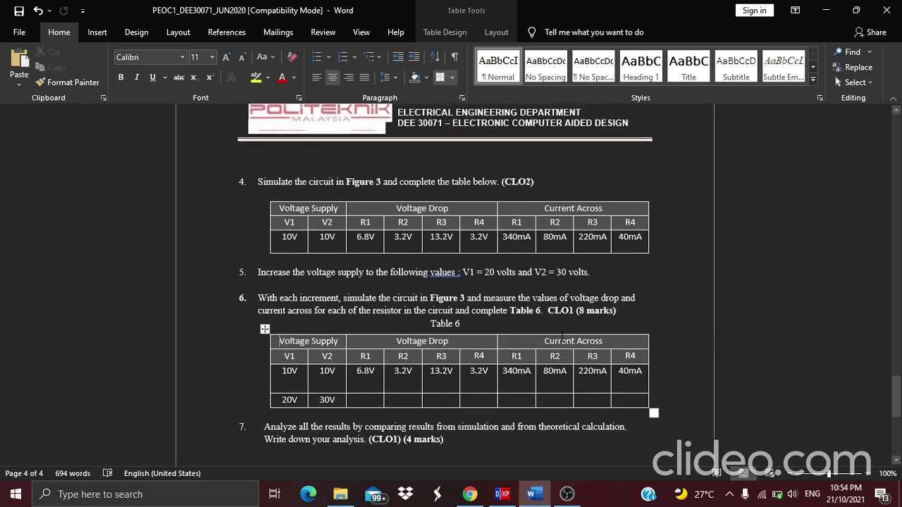
{"action": "left_click", "coordinate": [502, 494]}
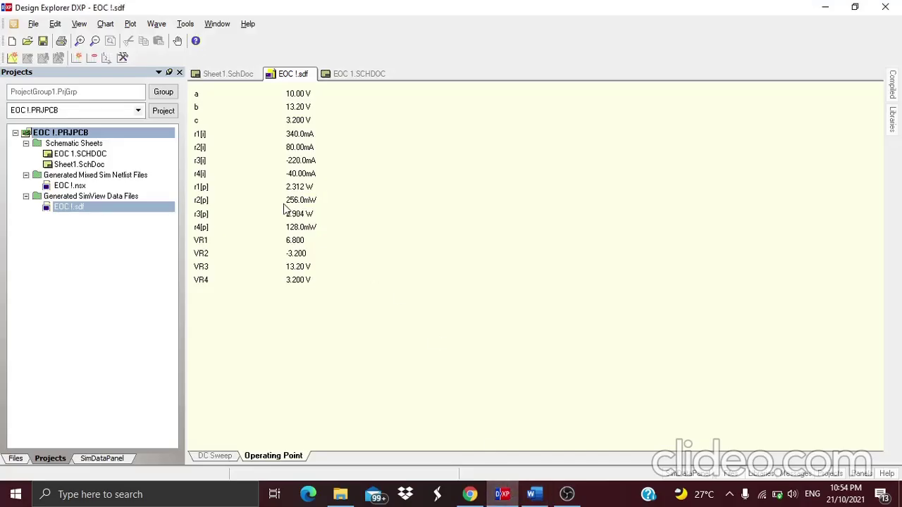
{"action": "left_click", "coordinate": [227, 74]}
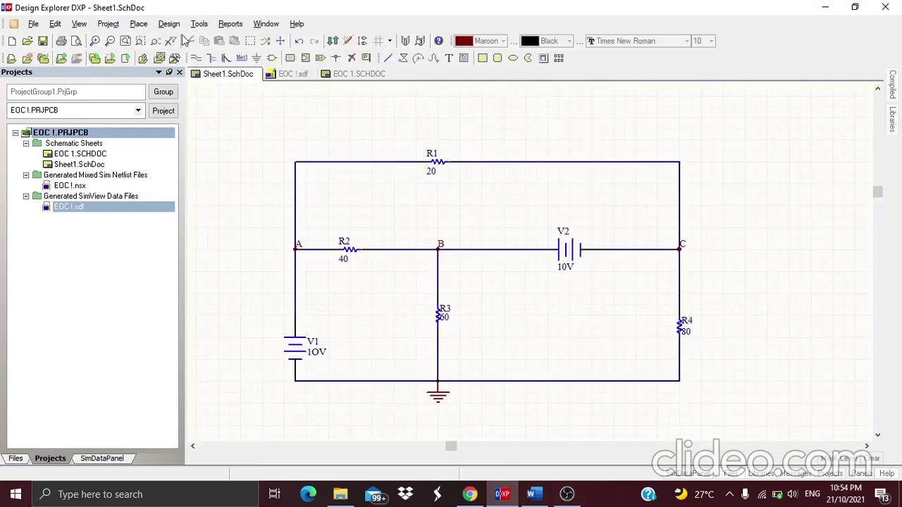
Set the value of battery V1 in the two-source circuit to 20V.
{"action": "left_click", "coordinate": [168, 24]}
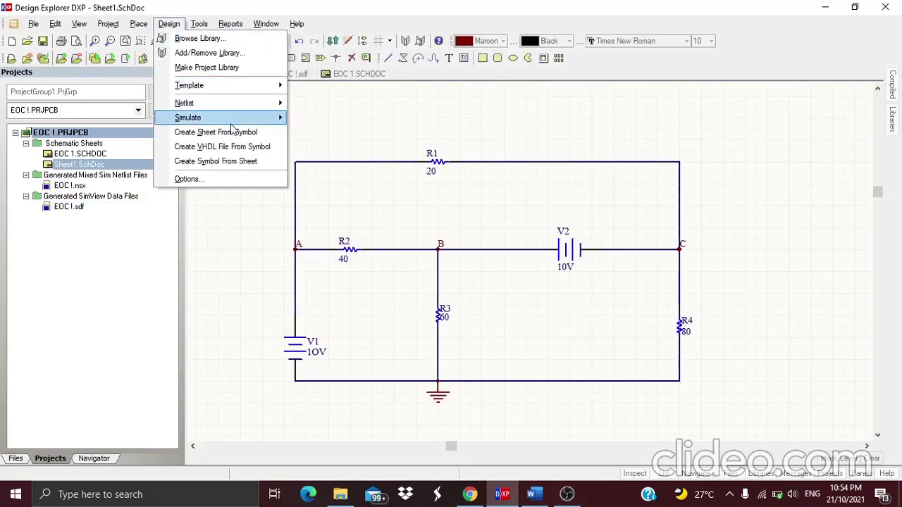
{"action": "mouse_move", "coordinate": [233, 119]}
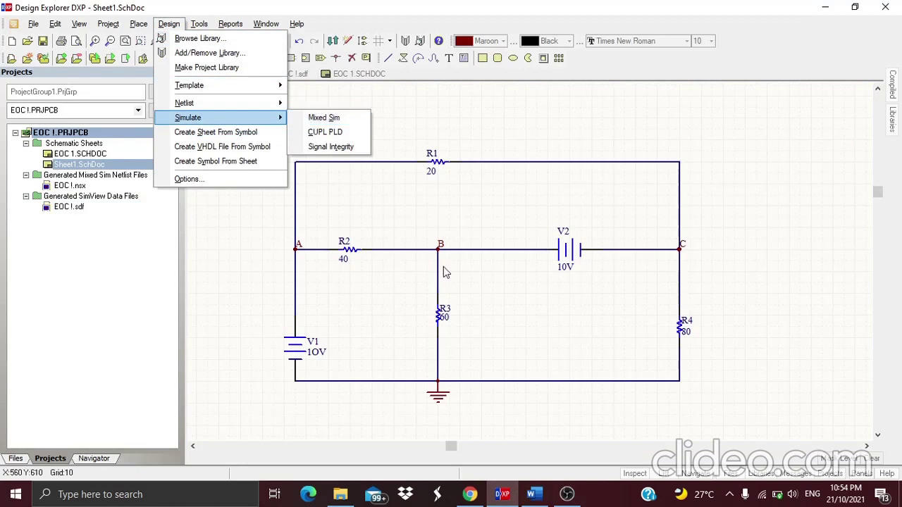
{"action": "left_click", "coordinate": [302, 349]}
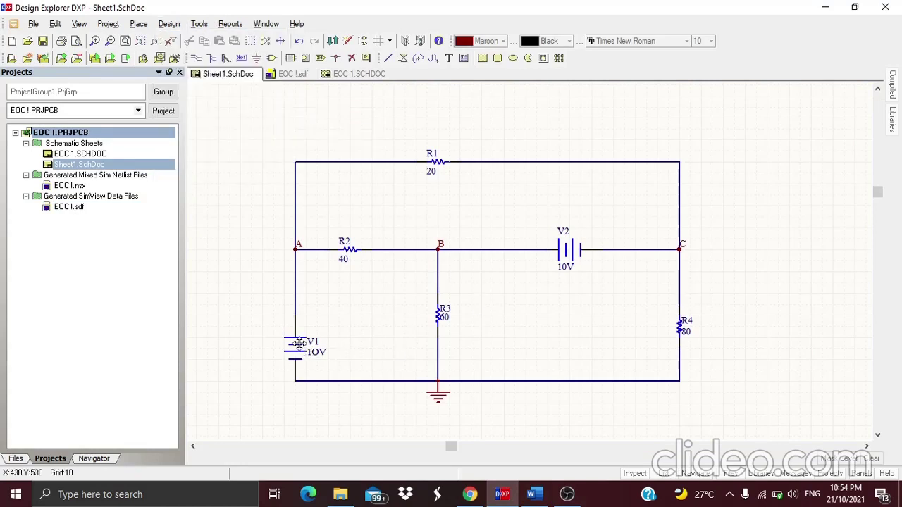
{"action": "double_click", "coordinate": [302, 349]}
{"action": "left_click", "coordinate": [543, 149]}
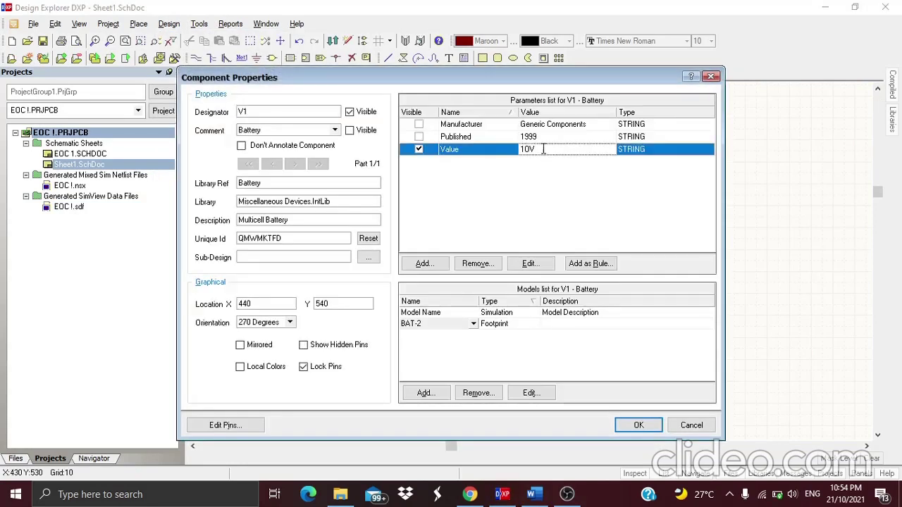
{"action": "left_click", "coordinate": [543, 149]}
{"action": "key", "text": "BackSpace"}
{"action": "type", "text": "20V"}
{"action": "left_click", "coordinate": [639, 425]}
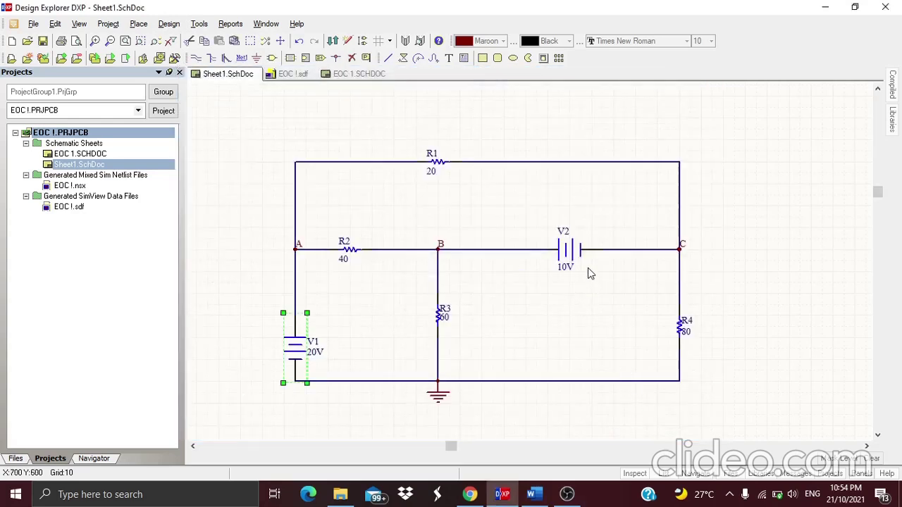
Set the value of battery V2 between nodes B and C to 30V.
{"action": "double_click", "coordinate": [565, 256]}
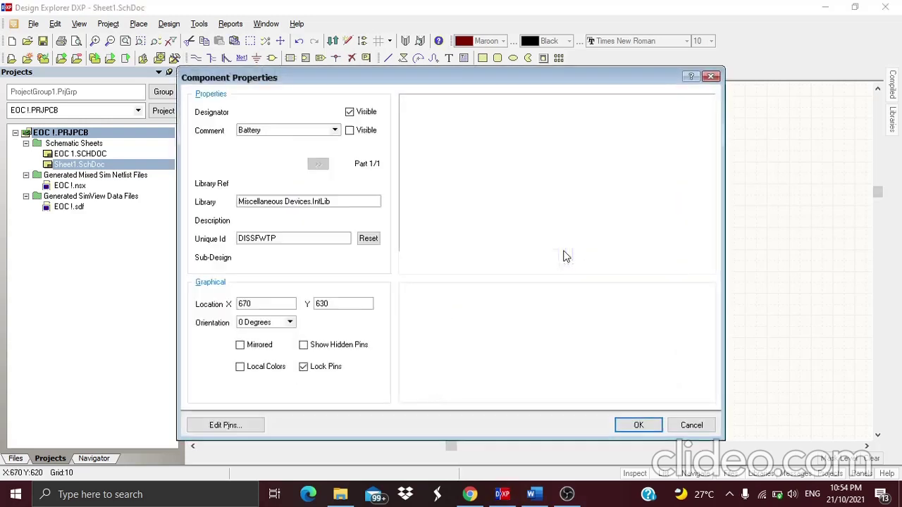
{"action": "double_click", "coordinate": [543, 149]}
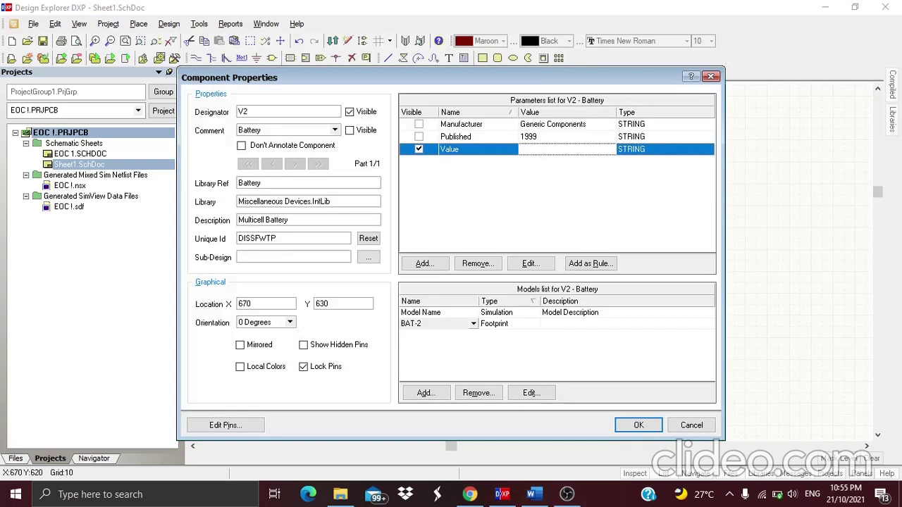
{"action": "left_click", "coordinate": [635, 424]}
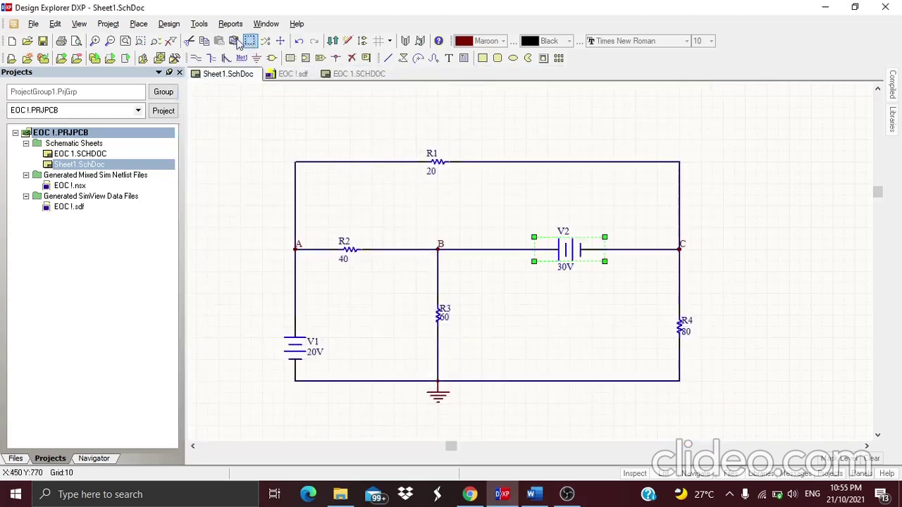
Open the Mixed Sim analyses setup and set the DC sweep's primary stop for V1 to 20.
{"action": "left_click", "coordinate": [168, 23]}
{"action": "mouse_move", "coordinate": [235, 119]}
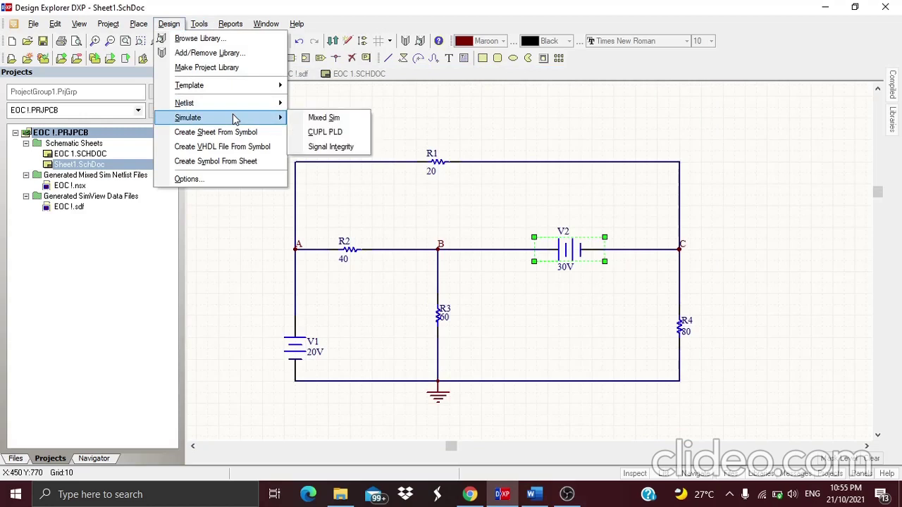
{"action": "left_click", "coordinate": [321, 120]}
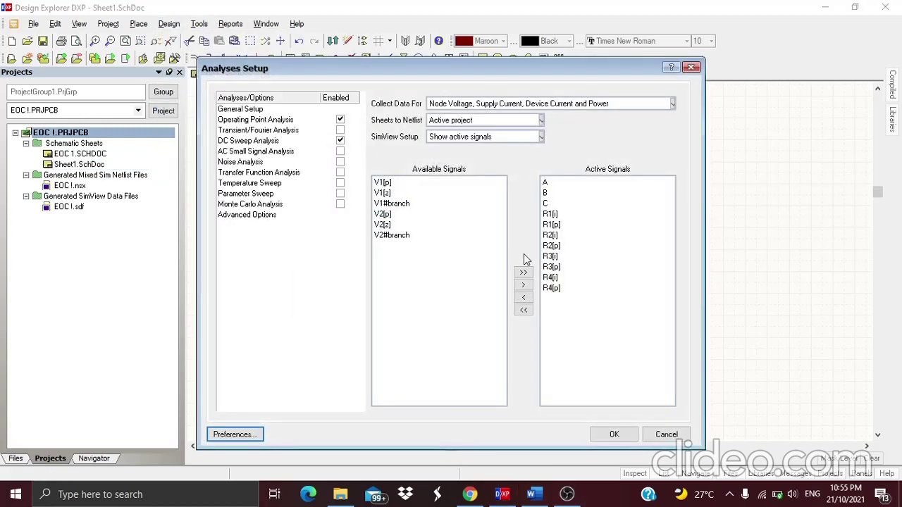
{"action": "left_click", "coordinate": [269, 141]}
{"action": "left_click", "coordinate": [592, 148]}
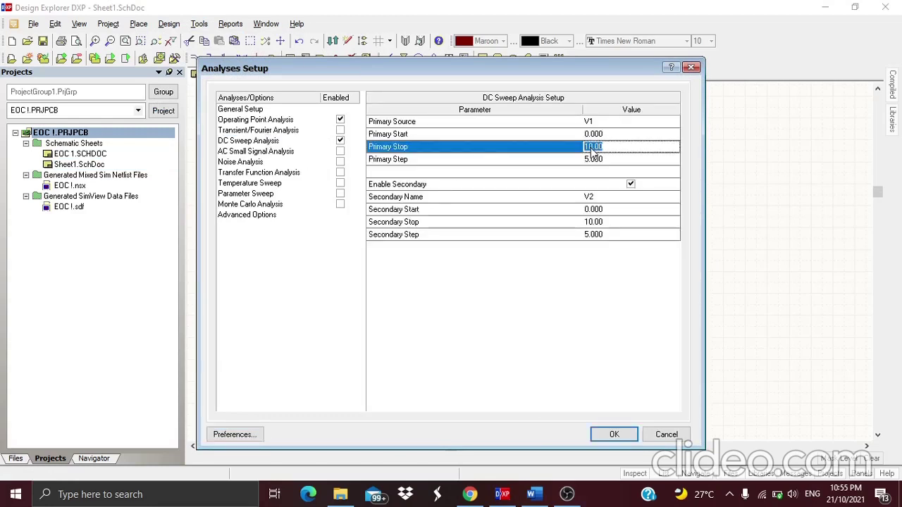
{"action": "left_click", "coordinate": [592, 147]}
{"action": "left_click", "coordinate": [590, 147]}
{"action": "key", "text": "Delete"}
{"action": "key", "text": "Delete"}
{"action": "type", "text": "20"}
Set the DC sweep's secondary stop for V2 to 30 and run the simulation.
{"action": "left_click", "coordinate": [594, 223]}
{"action": "left_click", "coordinate": [594, 222]}
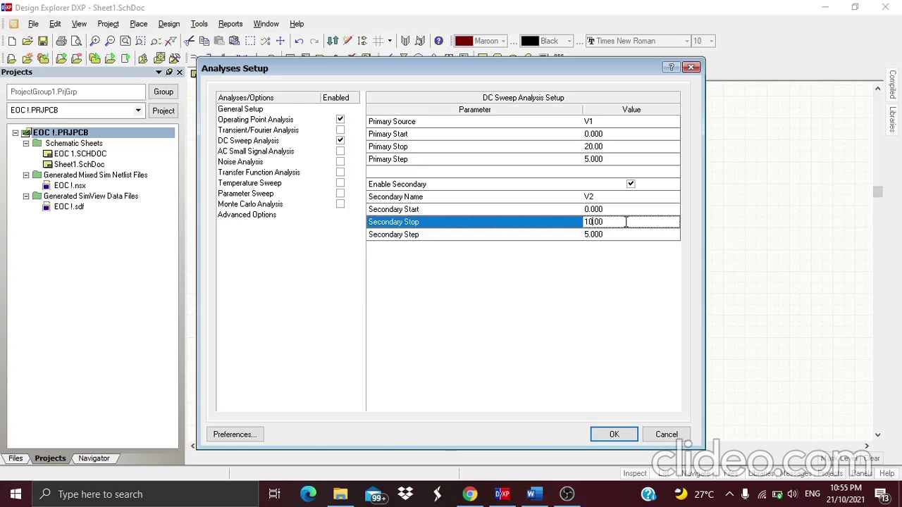
{"action": "key", "text": "BackSpace"}
{"action": "key", "text": "BackSpace"}
{"action": "type", "text": "30"}
{"action": "left_click", "coordinate": [600, 433]}
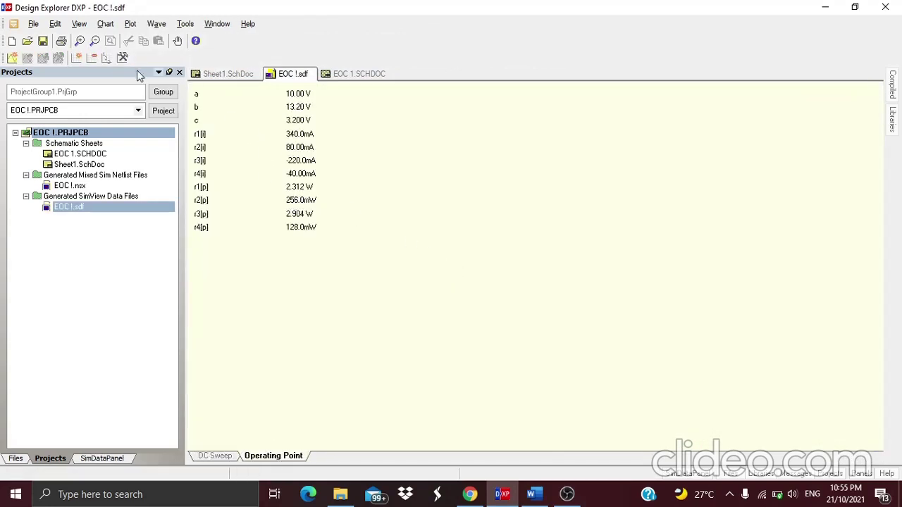
Add a wave with expression a-c named VR1 to the rerun simulation's operating point table.
{"action": "left_click", "coordinate": [157, 24]}
{"action": "left_click", "coordinate": [168, 40]}
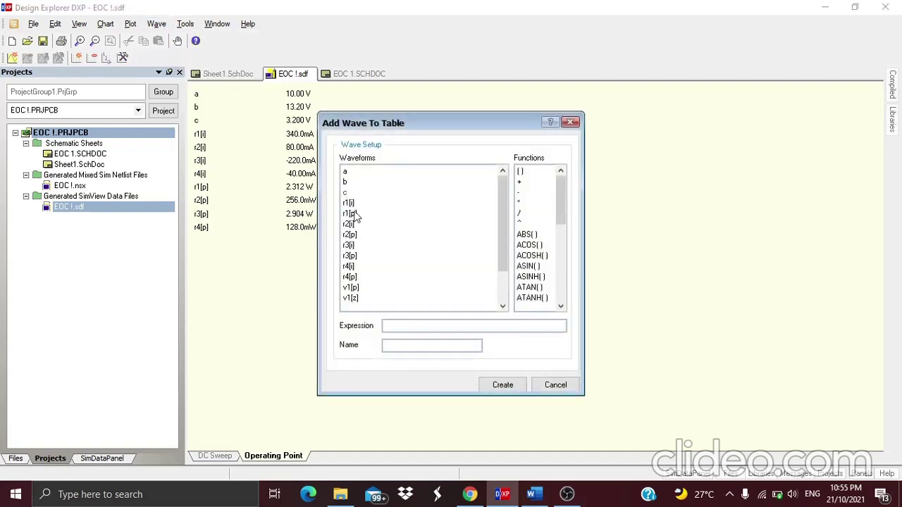
{"action": "left_click", "coordinate": [374, 172]}
{"action": "left_click", "coordinate": [524, 193]}
{"action": "left_click", "coordinate": [401, 192]}
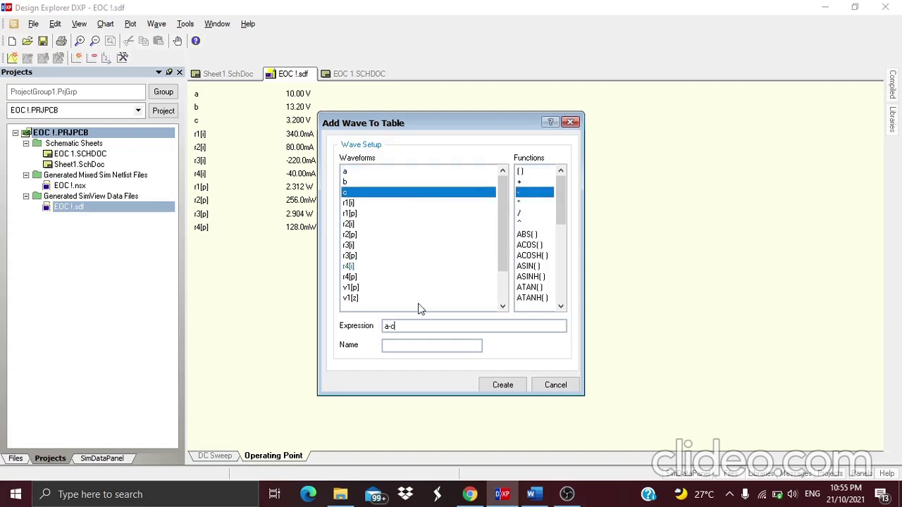
{"action": "left_click", "coordinate": [410, 345]}
{"action": "type", "text": "VR1"}
{"action": "left_click", "coordinate": [501, 385]}
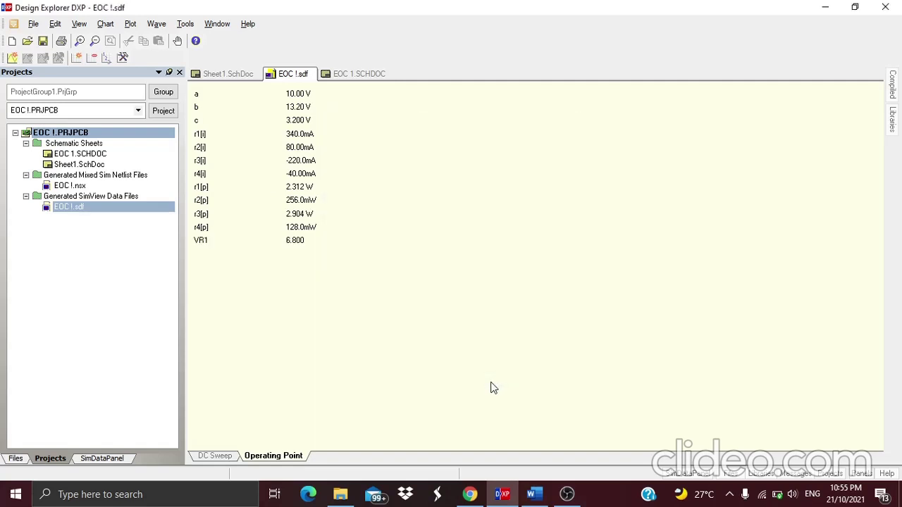
Add a wave with expression a-b named VR2 to the rerun simulation's operating point table.
{"action": "left_click", "coordinate": [157, 25]}
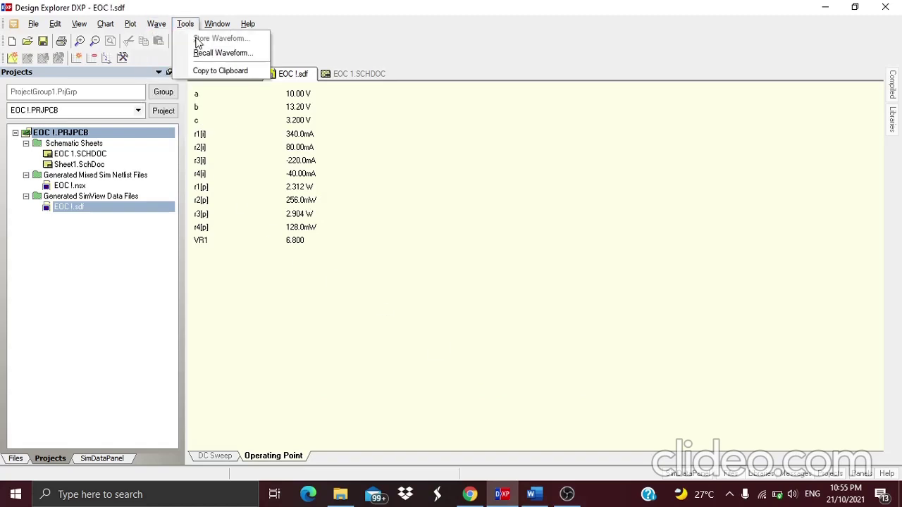
{"action": "left_click", "coordinate": [180, 38]}
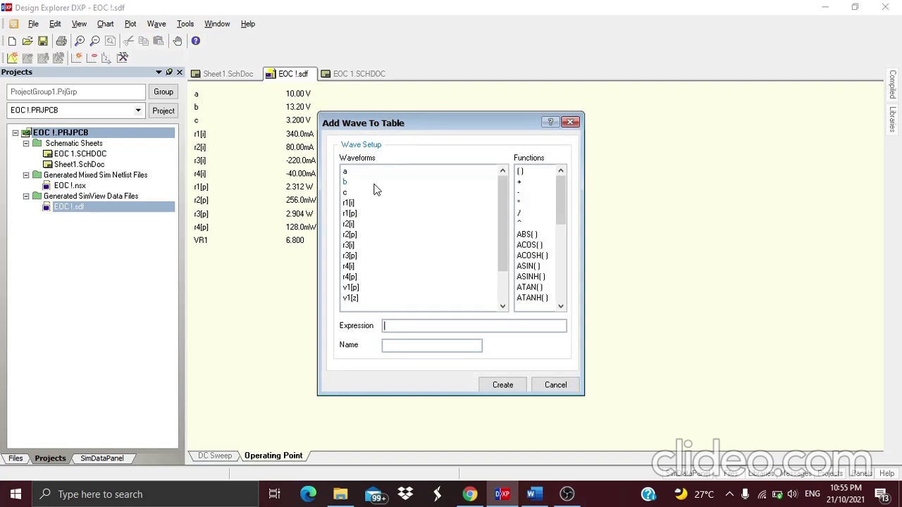
{"action": "left_click", "coordinate": [389, 174]}
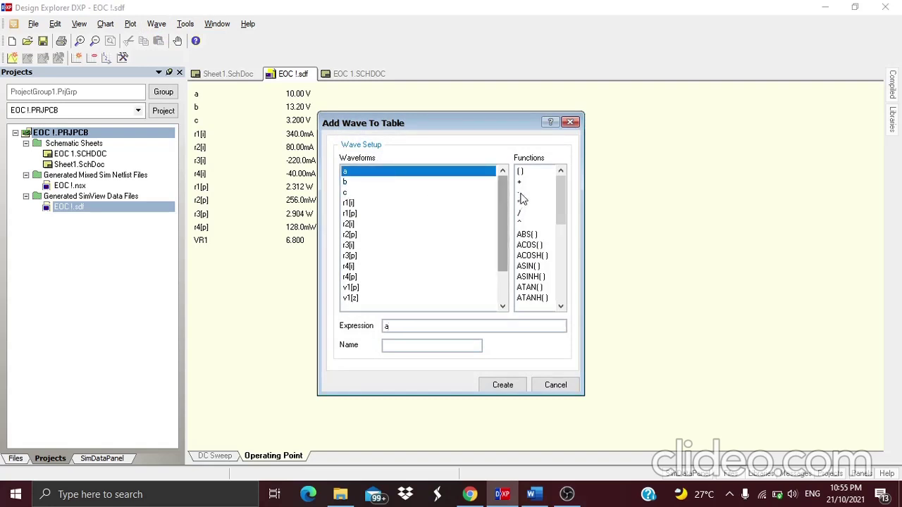
{"action": "left_click", "coordinate": [520, 193]}
{"action": "left_click", "coordinate": [430, 183]}
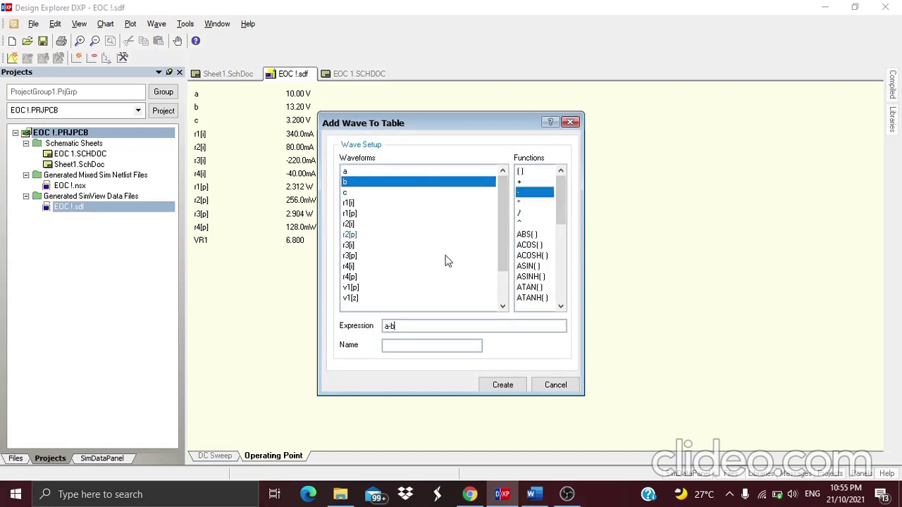
{"action": "left_click", "coordinate": [421, 346]}
{"action": "type", "text": "VR2"}
{"action": "left_click", "coordinate": [514, 388]}
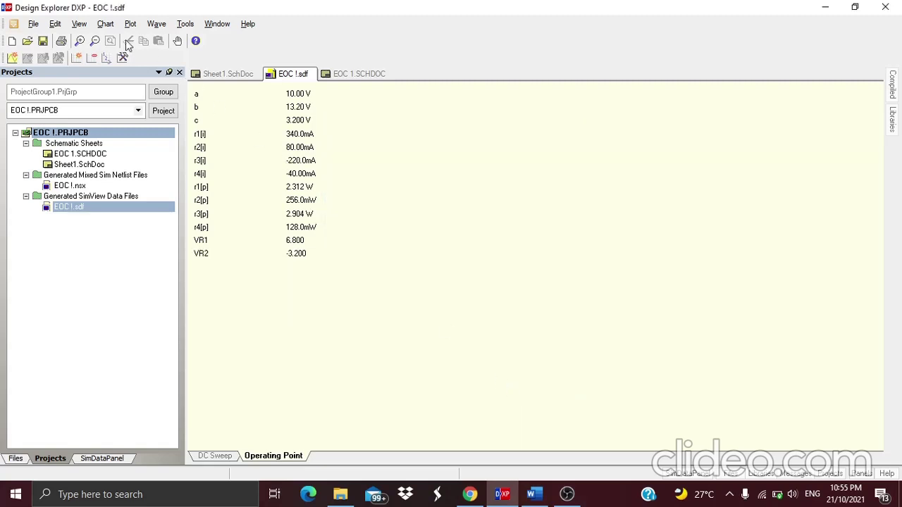
Add a wave with expression b named VR3 to the rerun simulation's operating point table.
{"action": "left_click", "coordinate": [157, 23]}
{"action": "left_click", "coordinate": [172, 41]}
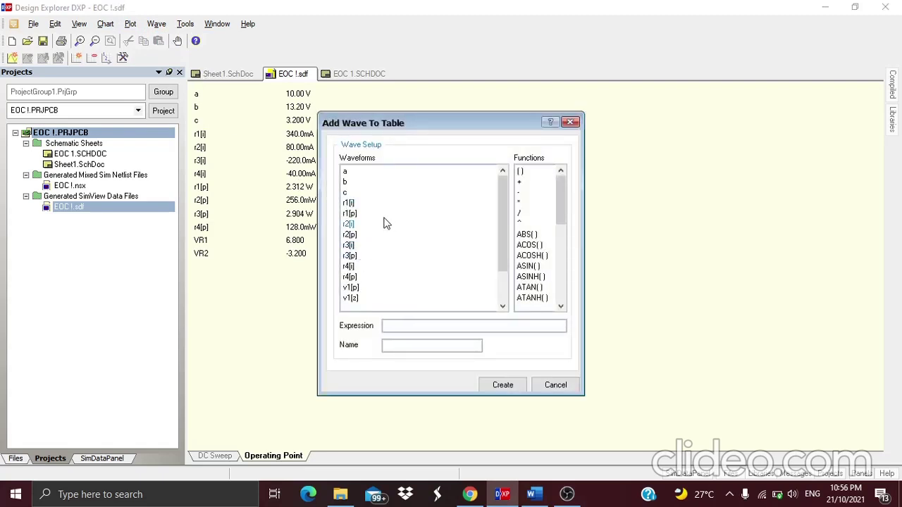
{"action": "left_click", "coordinate": [371, 184]}
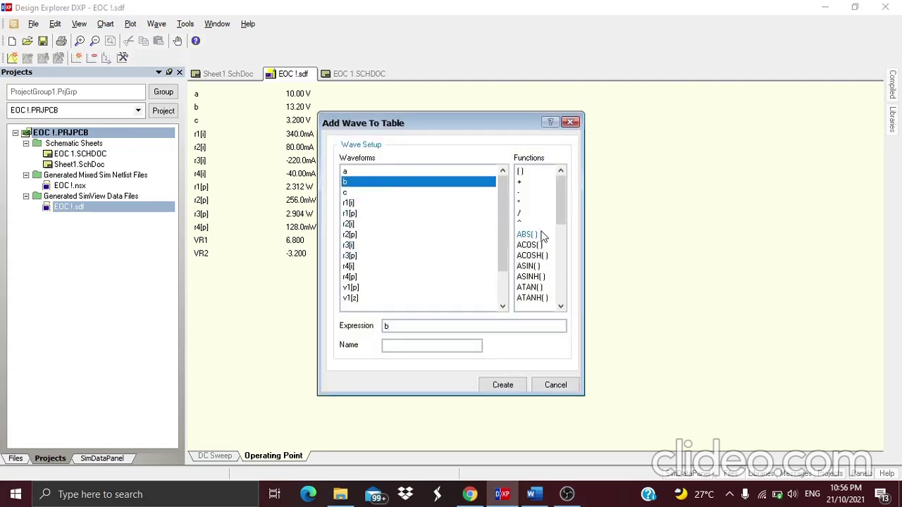
{"action": "left_click", "coordinate": [443, 345]}
{"action": "type", "text": "VR3"}
{"action": "left_click", "coordinate": [504, 386]}
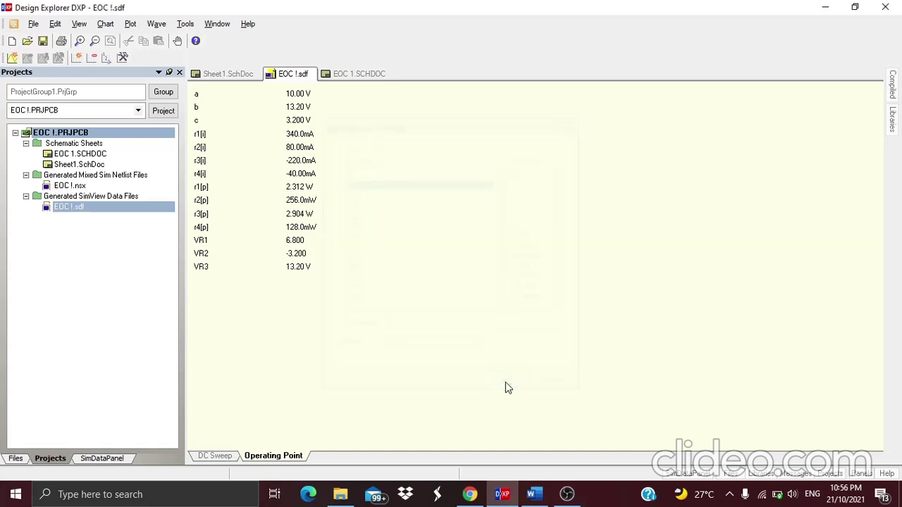
Add a wave with expression c named VR4 to the rerun simulation's operating point table.
{"action": "left_click", "coordinate": [167, 26]}
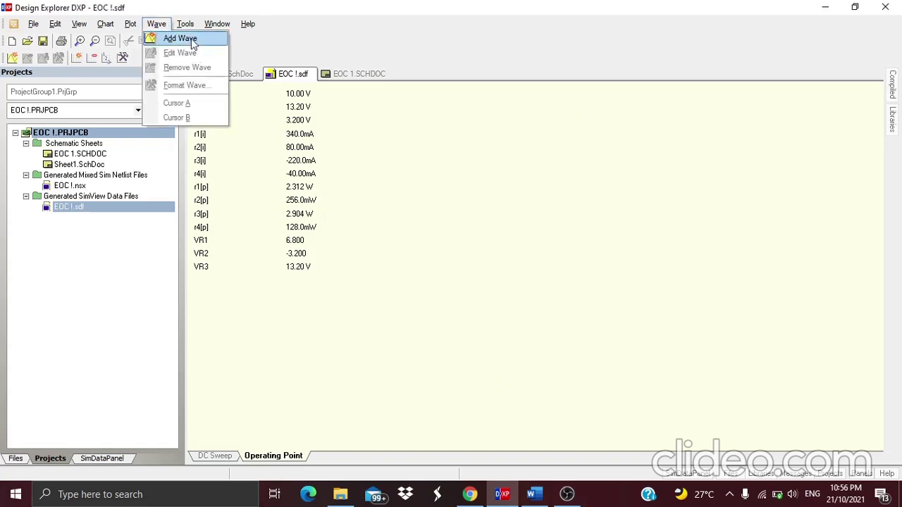
{"action": "left_click", "coordinate": [180, 38]}
{"action": "double_click", "coordinate": [377, 192]}
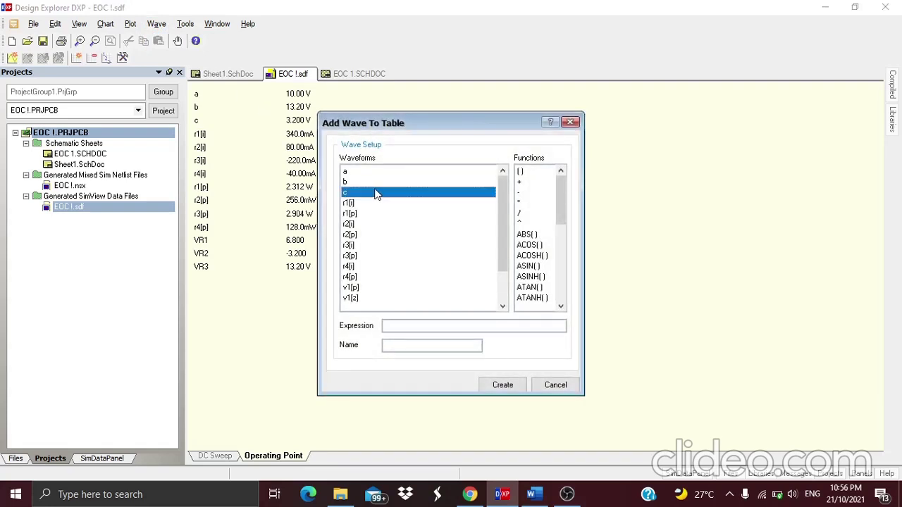
{"action": "left_click", "coordinate": [403, 346]}
{"action": "type", "text": "VR4"}
{"action": "left_click", "coordinate": [499, 386]}
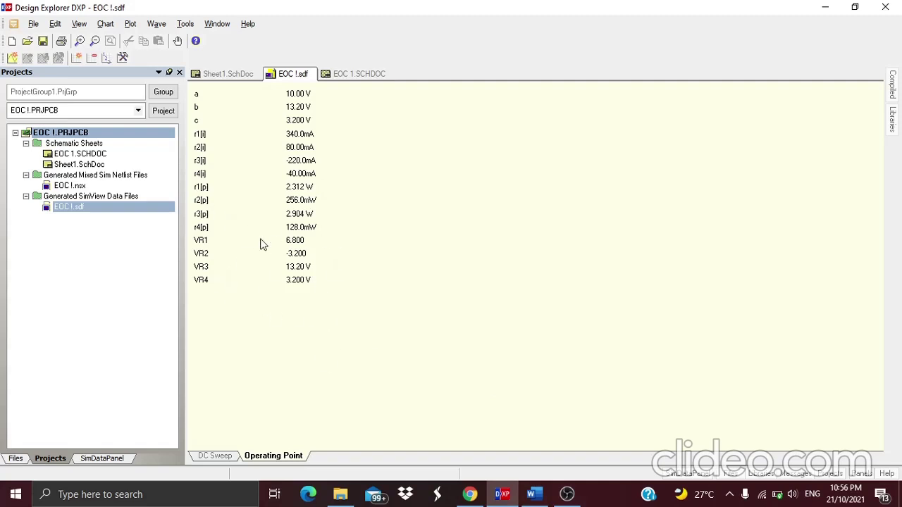
{"action": "mouse_move", "coordinate": [564, 496]}
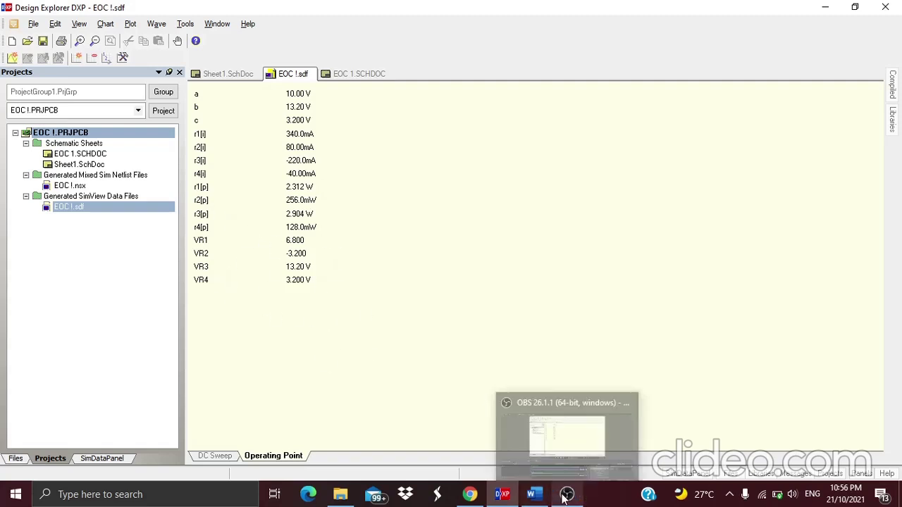
{"action": "left_click", "coordinate": [566, 444]}
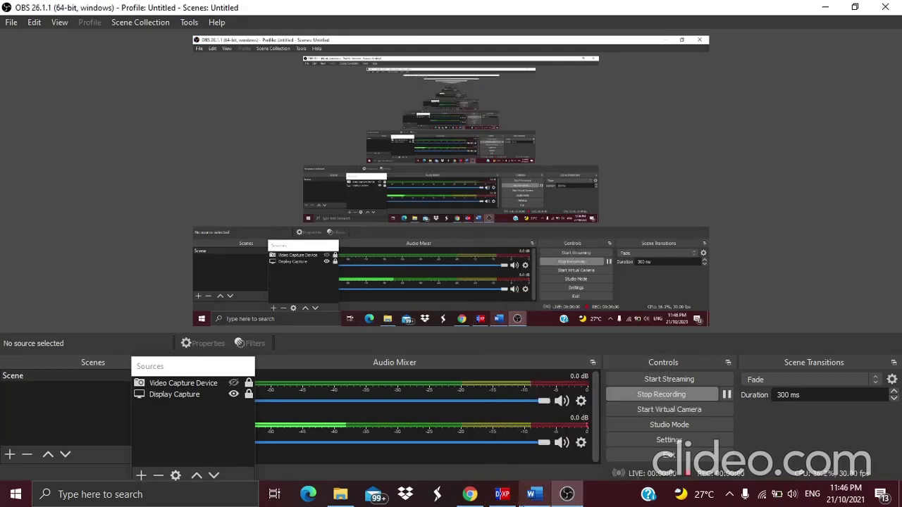
Switch to Chrome and review the handwritten Part A mesh calculations in the JALAN KIRA ECAD EOC 1 PDF.
{"action": "left_click", "coordinate": [471, 495]}
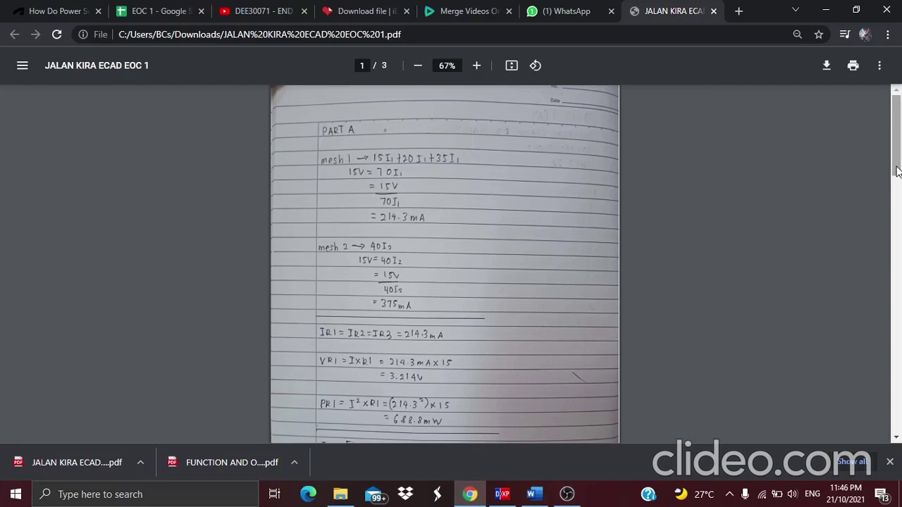
{"action": "left_click_drag", "start_coordinate": [897, 172], "coordinate": [897, 178]}
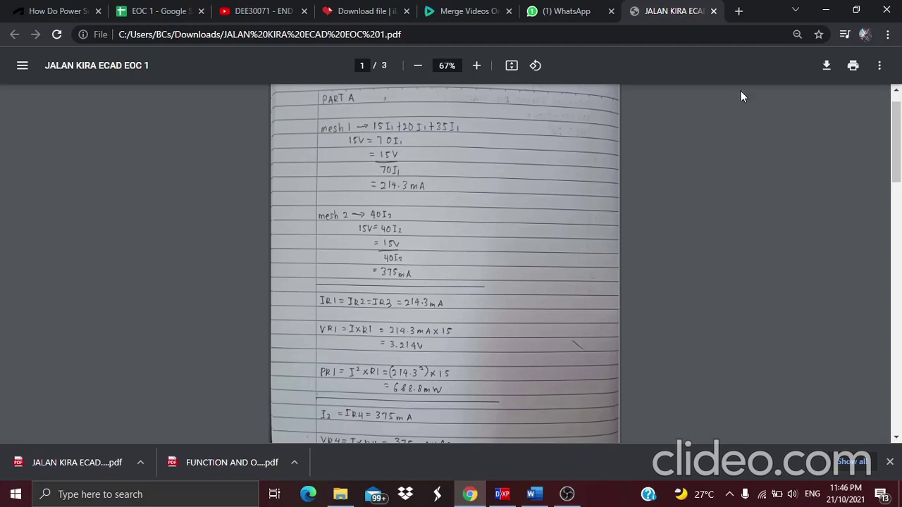
Review the rest of the handwritten Part A resistor calculations and both sets of Part B mesh calculations, including the 20 V, 30 V case.
{"action": "left_click_drag", "start_coordinate": [899, 143], "coordinate": [899, 186]}
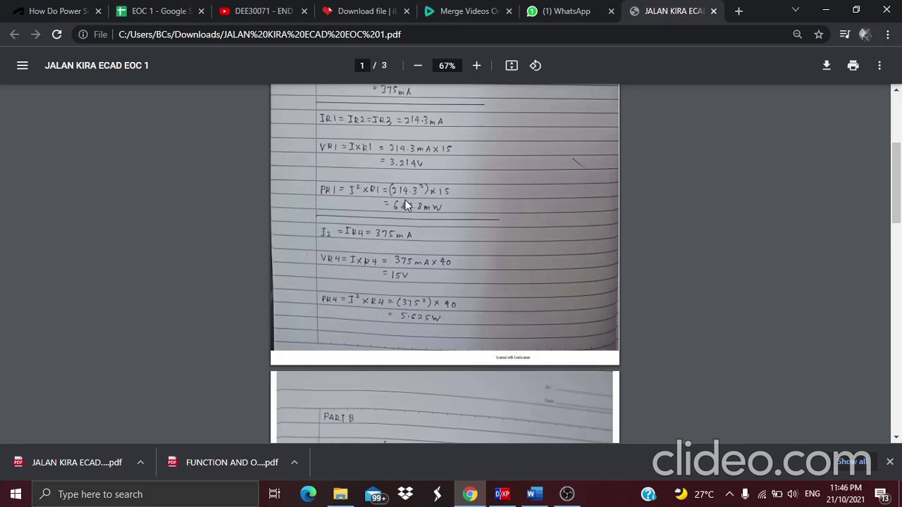
{"action": "left_click_drag", "start_coordinate": [900, 198], "coordinate": [901, 214]}
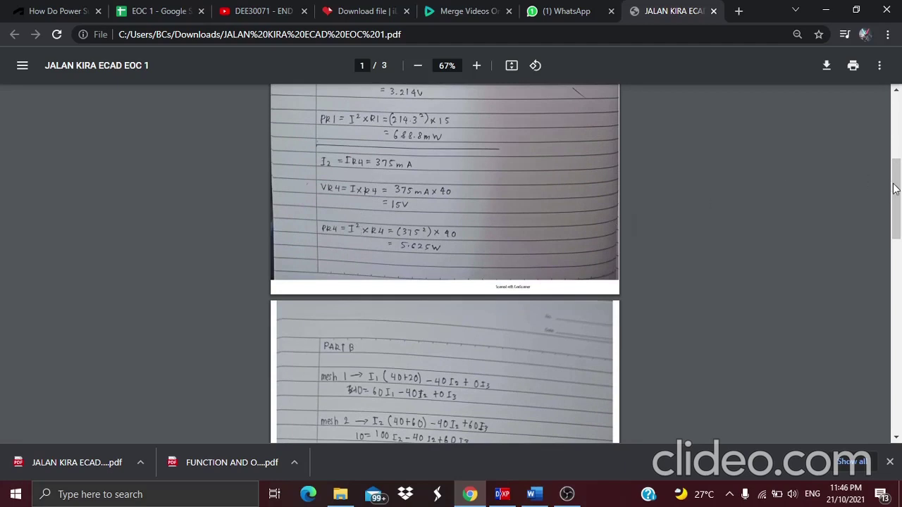
{"action": "left_click_drag", "start_coordinate": [895, 189], "coordinate": [895, 250]}
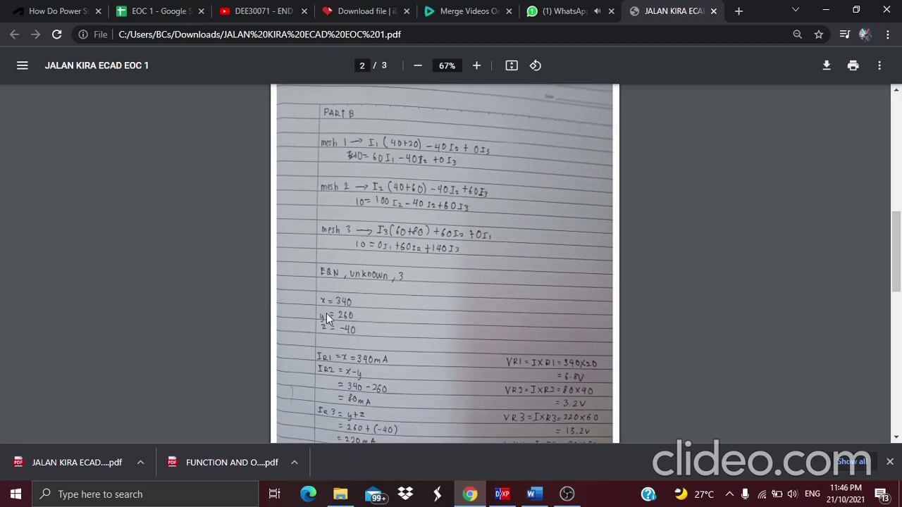
{"action": "left_click_drag", "start_coordinate": [896, 237], "coordinate": [901, 285]}
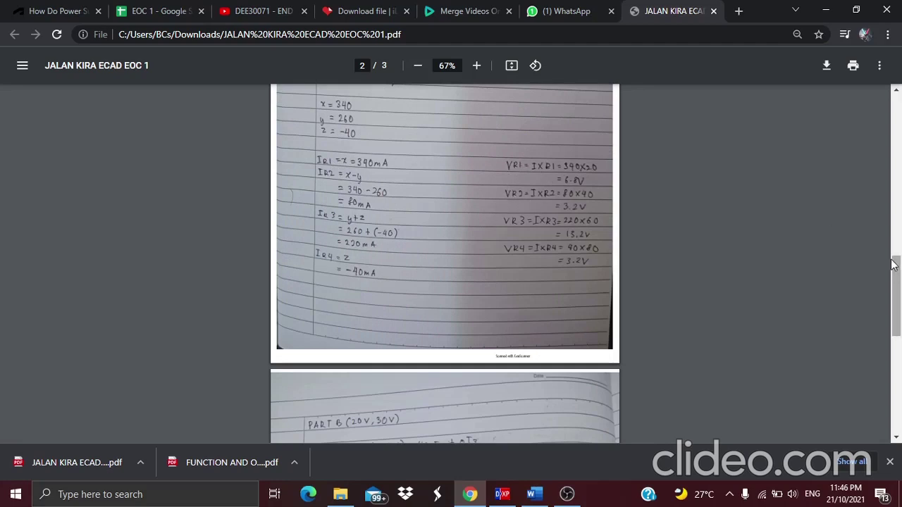
{"action": "left_click_drag", "start_coordinate": [897, 275], "coordinate": [899, 335]}
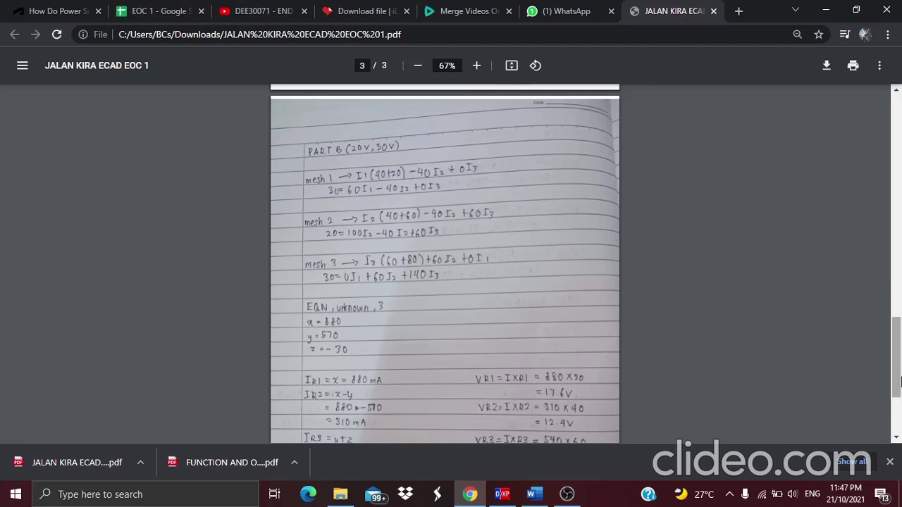
{"action": "left_click_drag", "start_coordinate": [900, 347], "coordinate": [898, 353]}
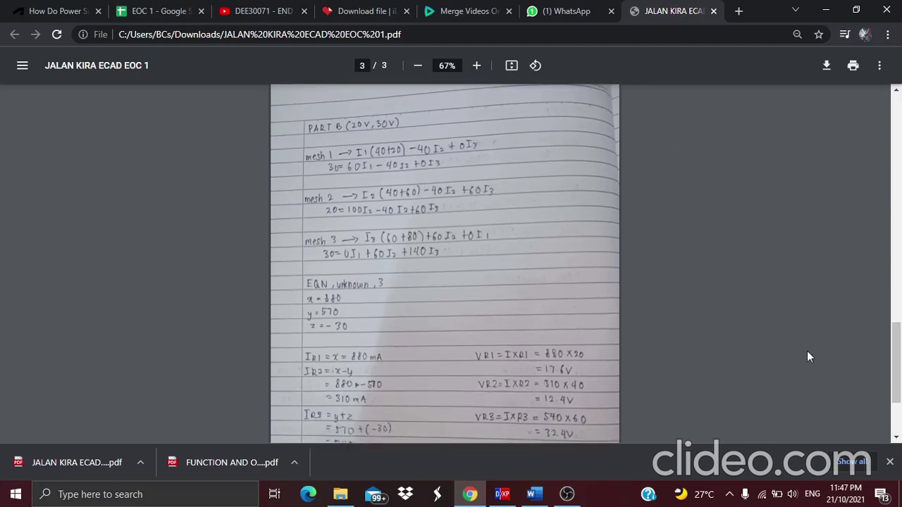